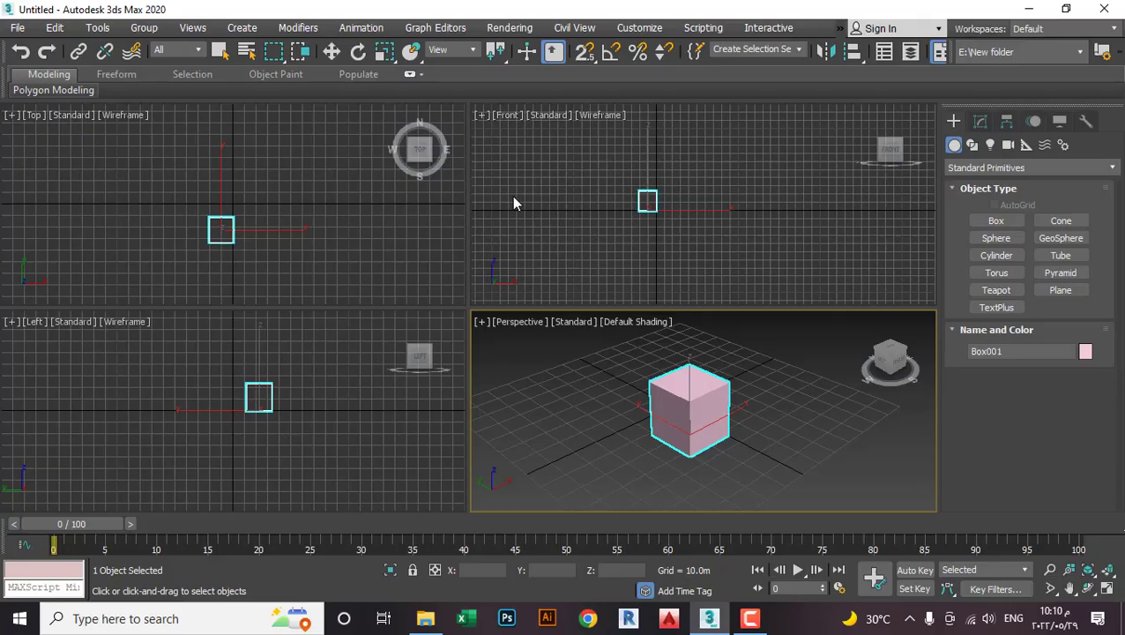
Cycle the active viewport through the Front, Top, Left and Perspective views.
middle_drag(673, 371, 686, 360)
click(581, 207)
click(398, 270)
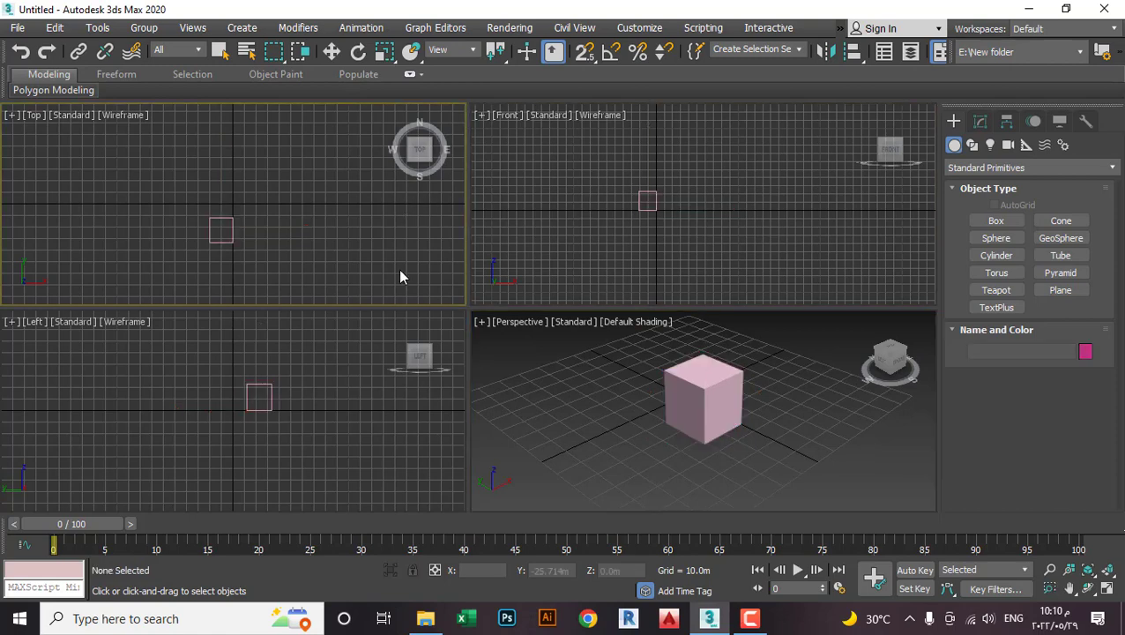
click(394, 319)
click(622, 352)
click(512, 264)
click(423, 282)
click(381, 332)
click(600, 374)
click(583, 208)
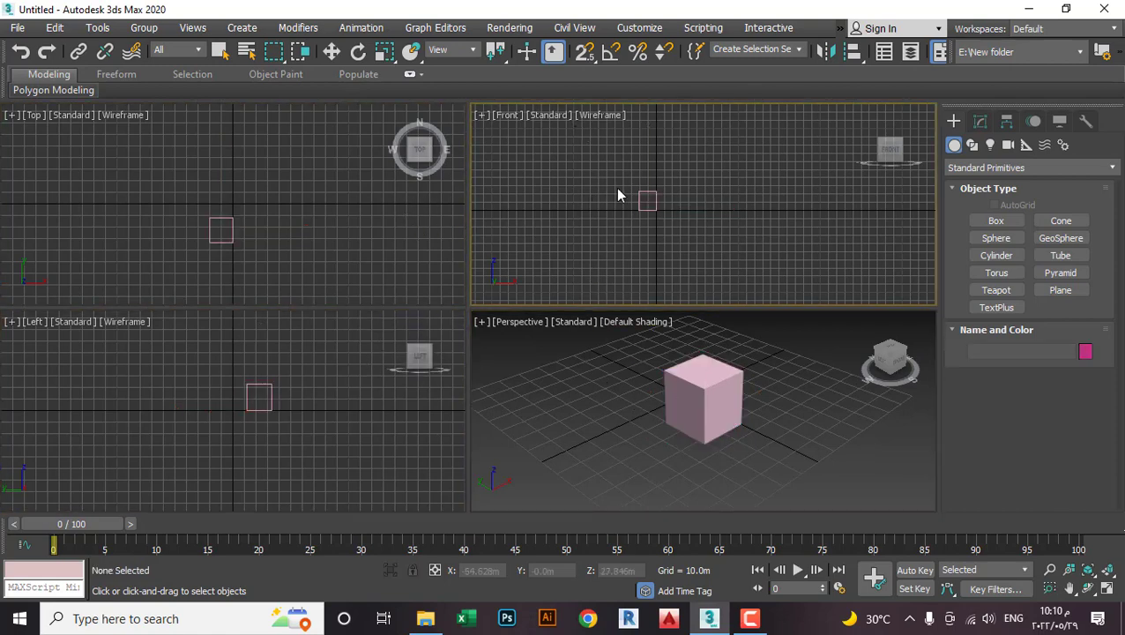
click(565, 370)
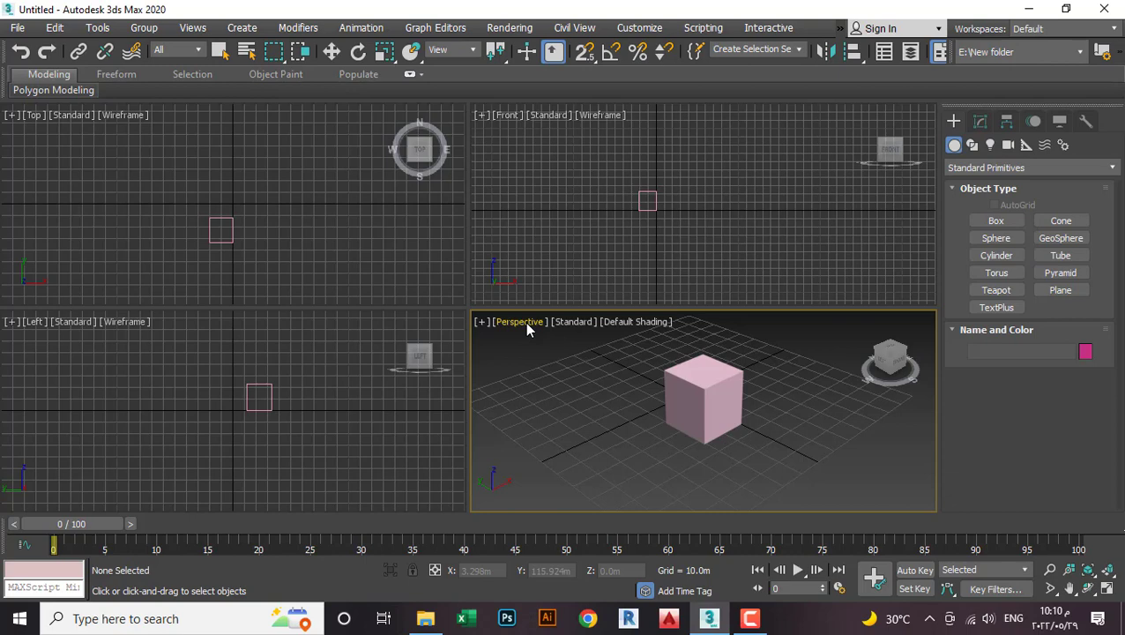
Dismiss the Perspective view-type list unchanged, then select and delete the pink box.
click(527, 326)
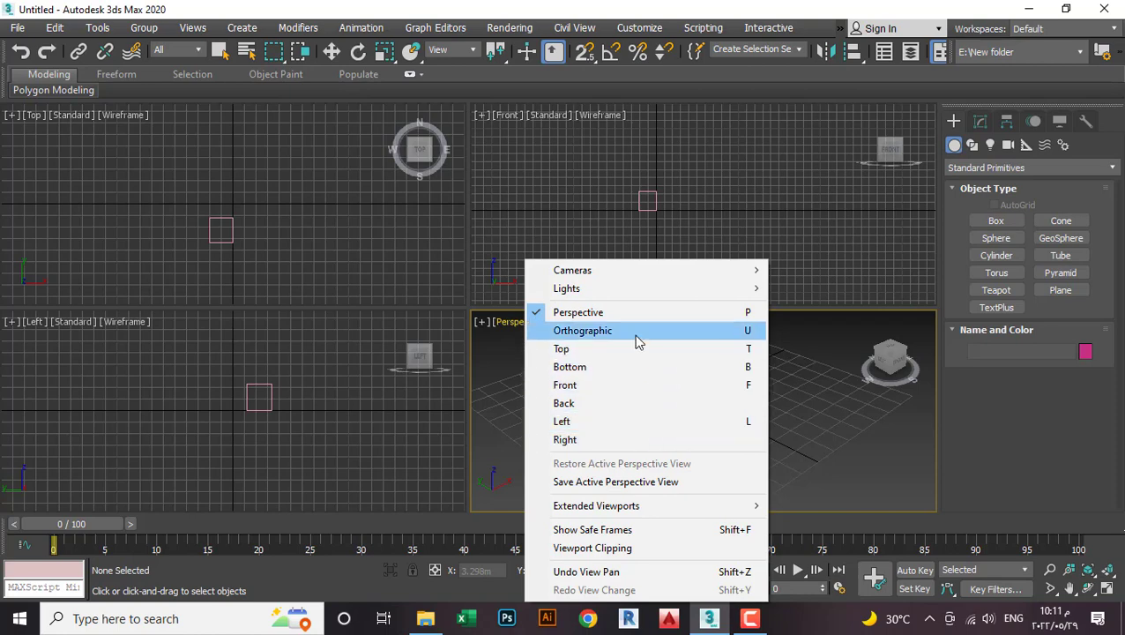
key(Escape)
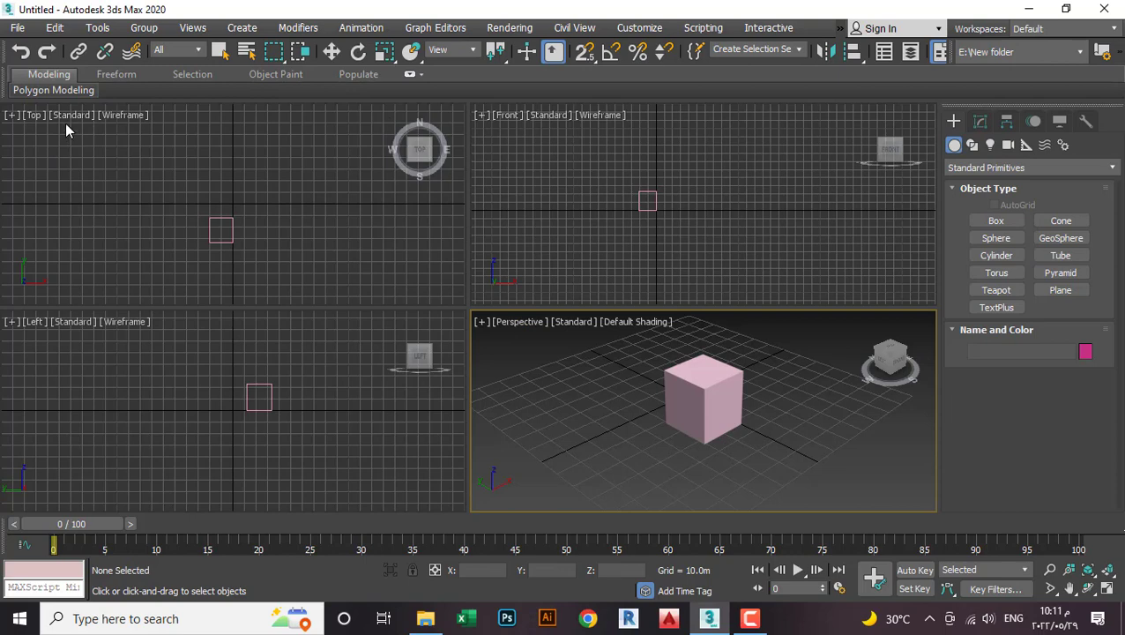
click(704, 397)
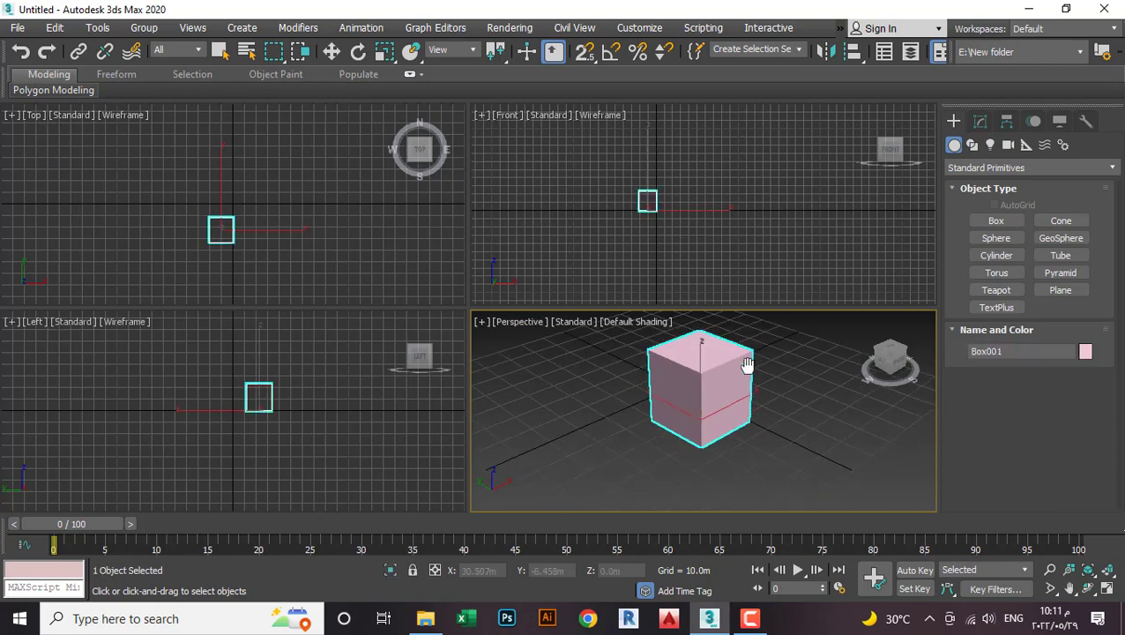
key(Delete)
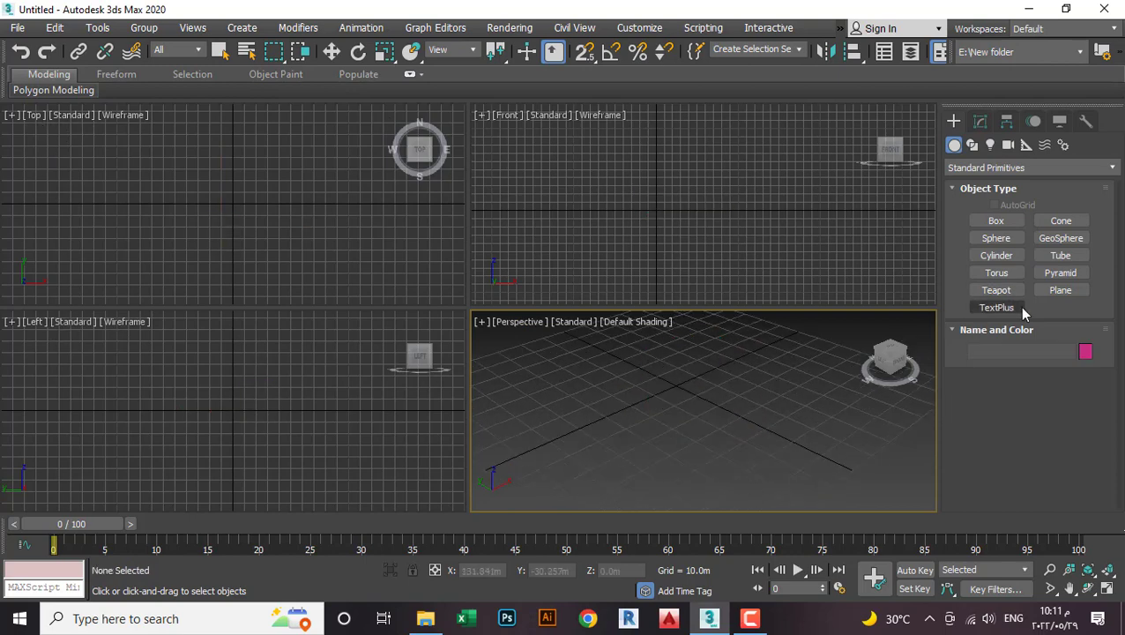
Create a teapot of about 24 m radius in the Perspective viewport.
click(995, 290)
drag(660, 384, 716, 402)
mouse_move(742, 394)
middle_down()
mouse_move(767, 443)
mouse_move(728, 425)
middle_up()
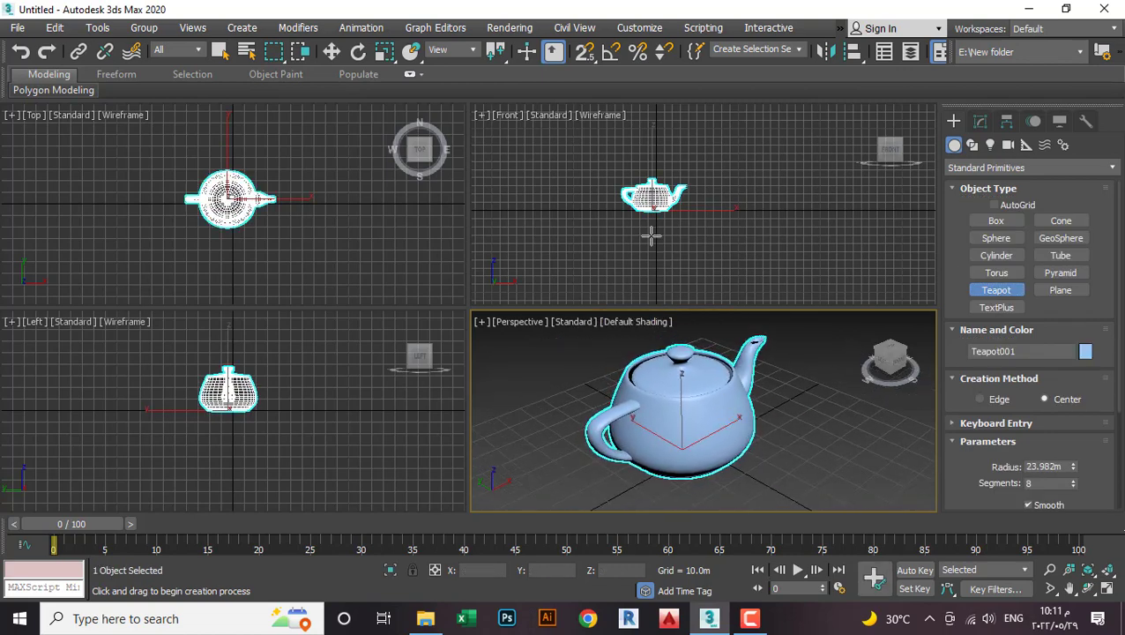
Zoom and pan the Front, Top and Left views to frame the teapot, then reactivate Perspective.
scroll(650, 235, up, 2)
scroll(650, 229, up, 3)
middle_drag(669, 211, 696, 195)
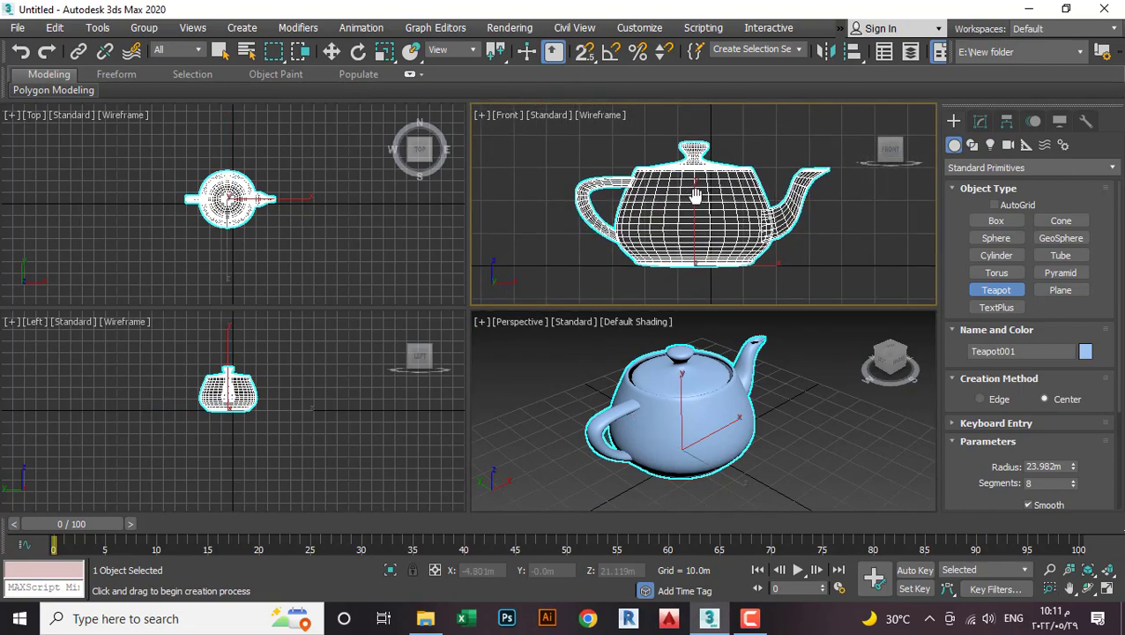
scroll(215, 210, up, 3)
scroll(248, 198, up, 1)
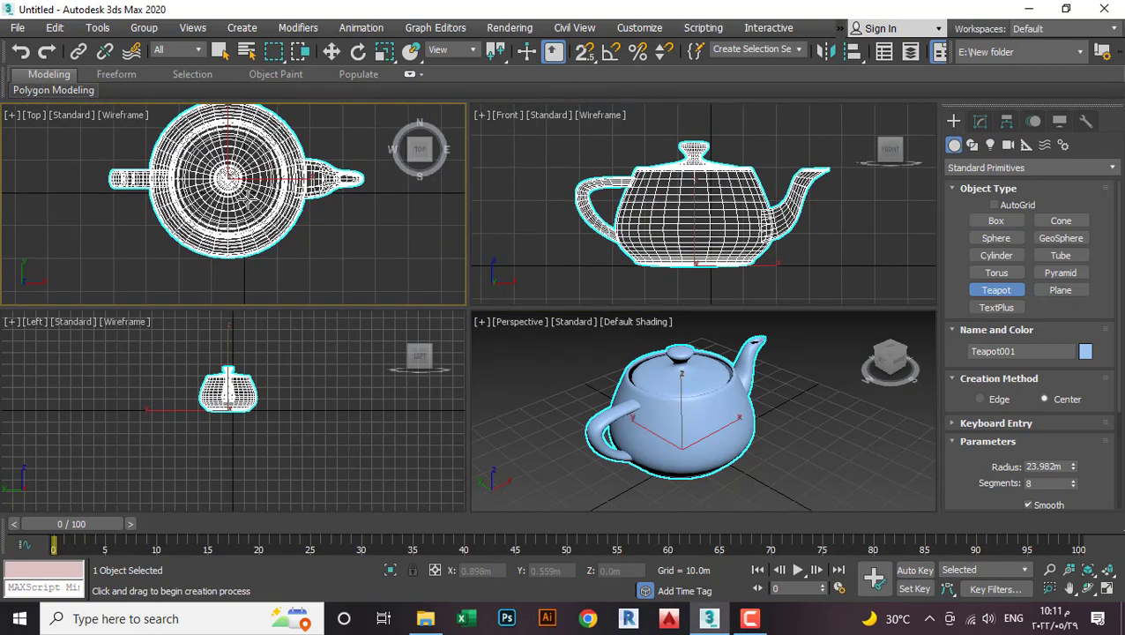
scroll(229, 401, up, 3)
scroll(234, 374, up, 2)
scroll(221, 421, up, 2)
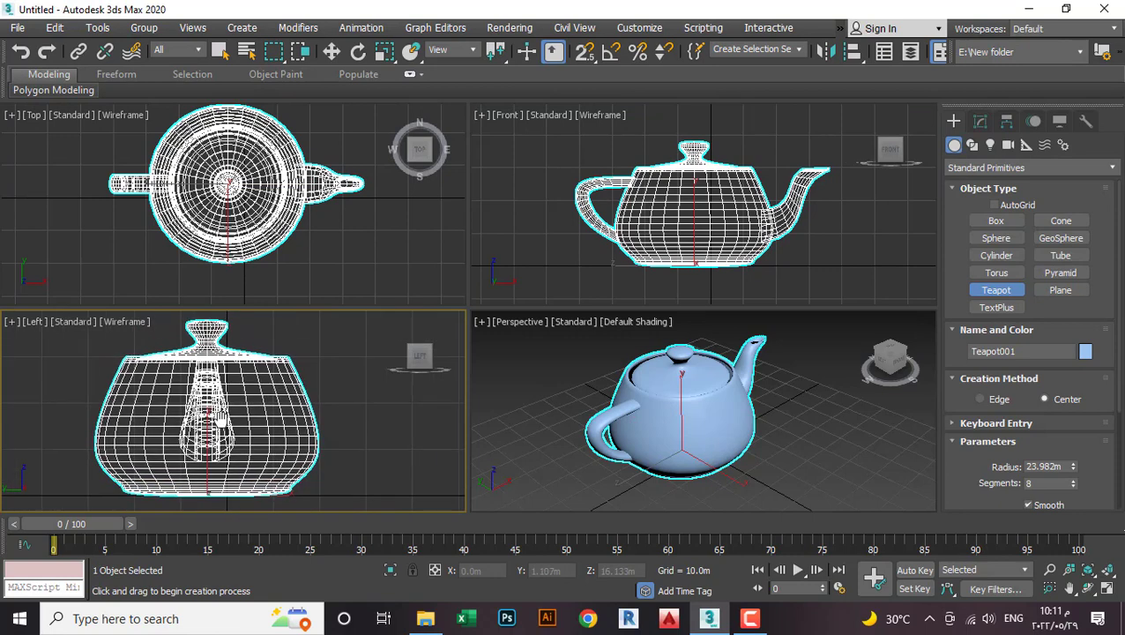
middle_drag(221, 420, 228, 426)
click(613, 344)
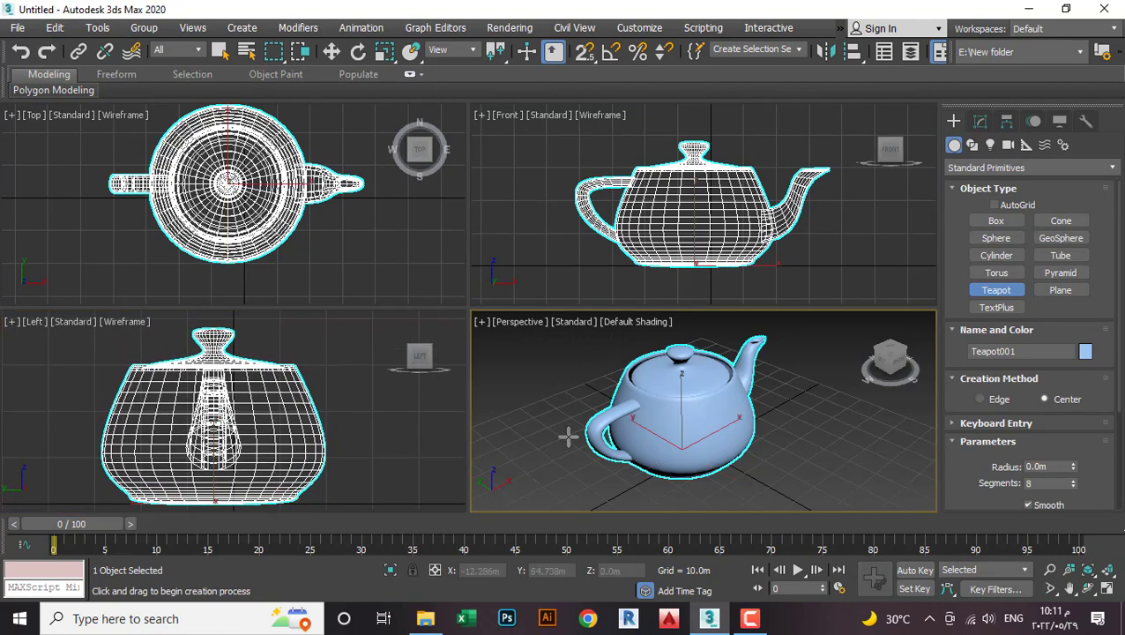
Change the Perspective viewport to a Front view and zoom it to fit the teapot.
click(524, 323)
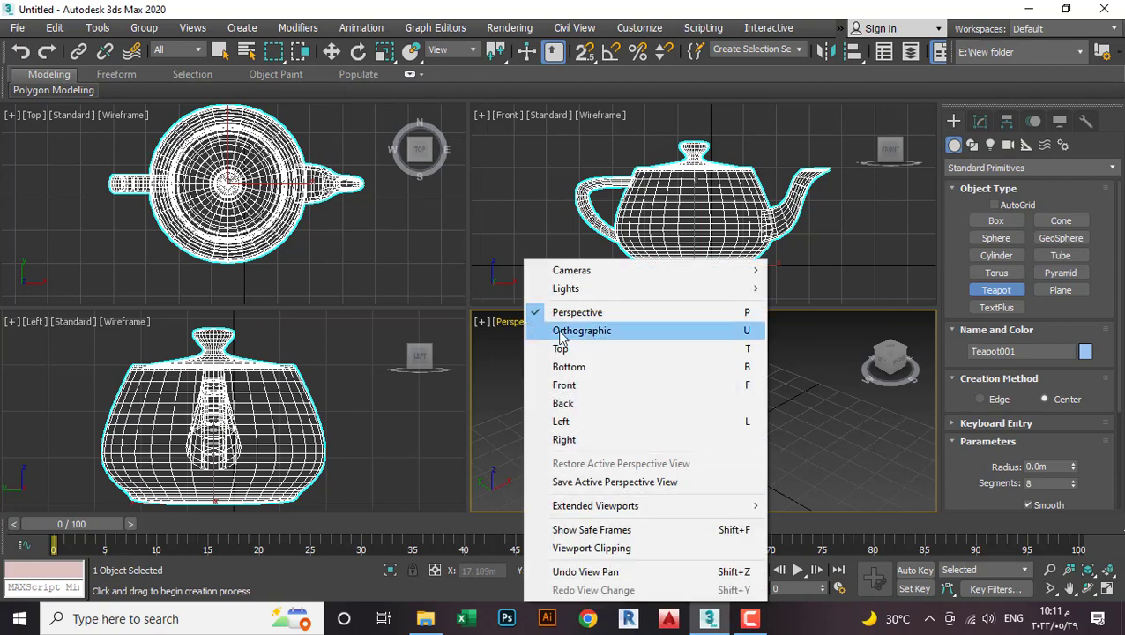
click(584, 385)
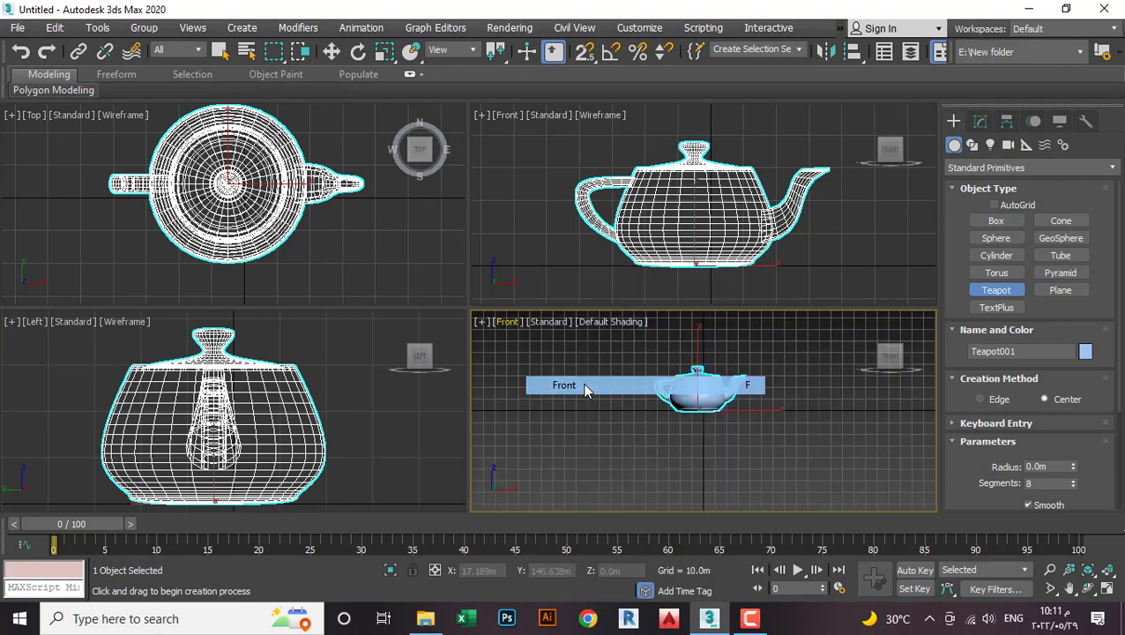
key(z)
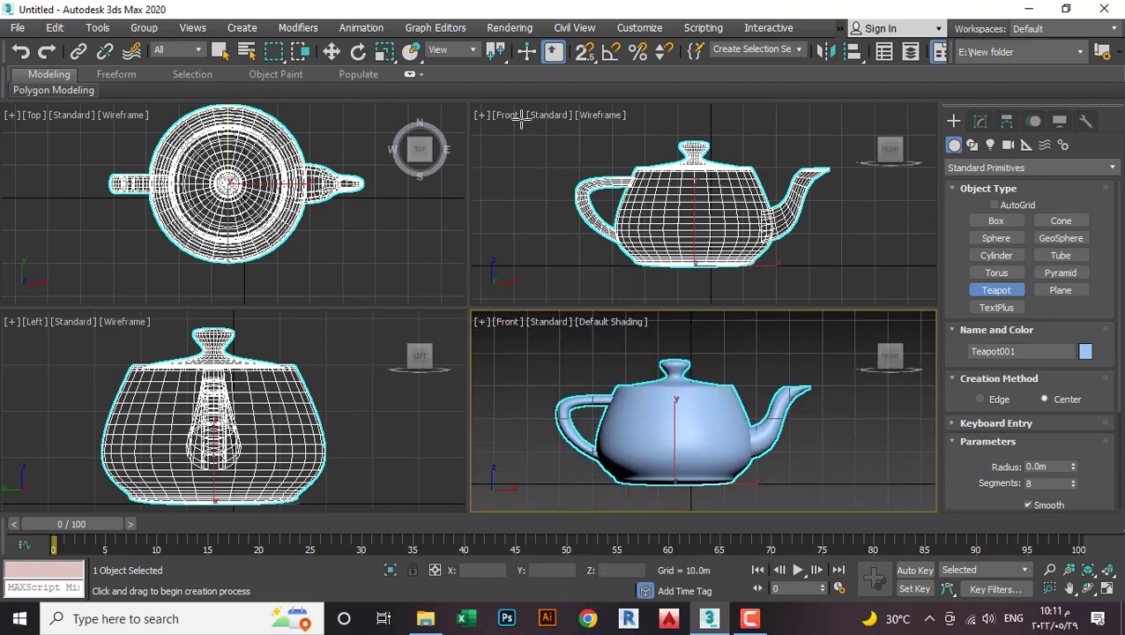
Switch the upper-right viewport to a Left view framed on the teapot.
click(504, 114)
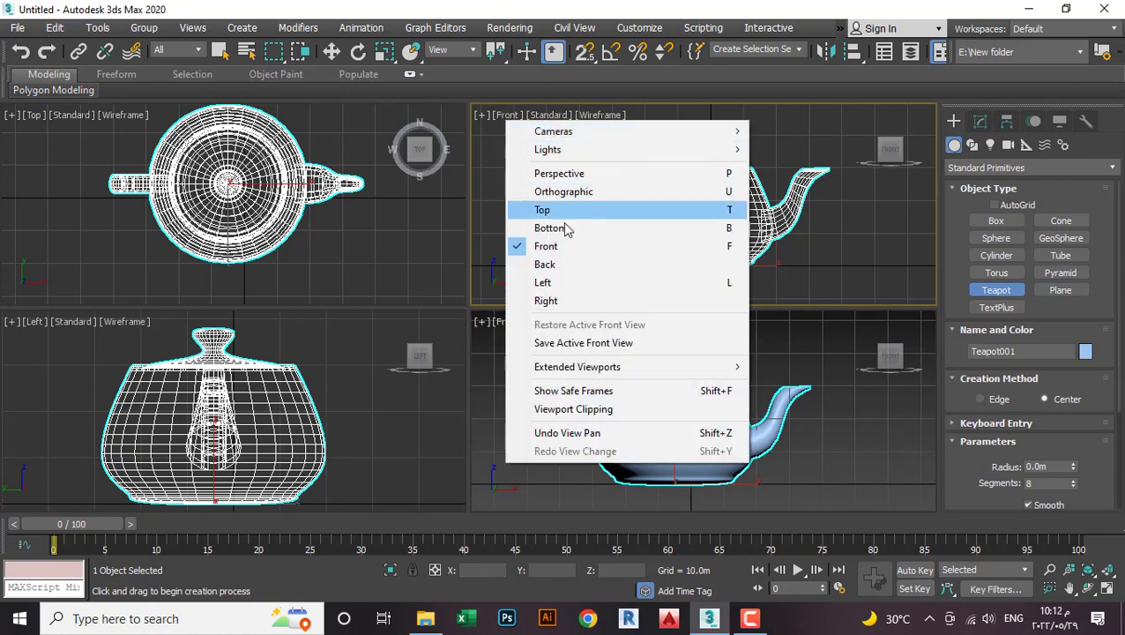
click(565, 283)
key(z)
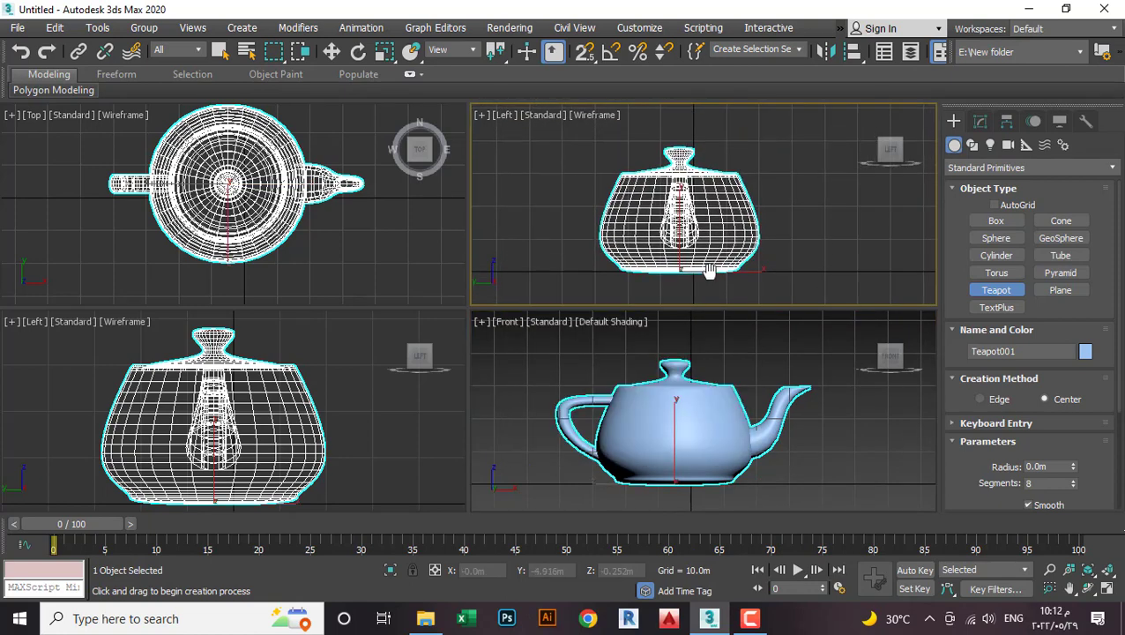
click(507, 115)
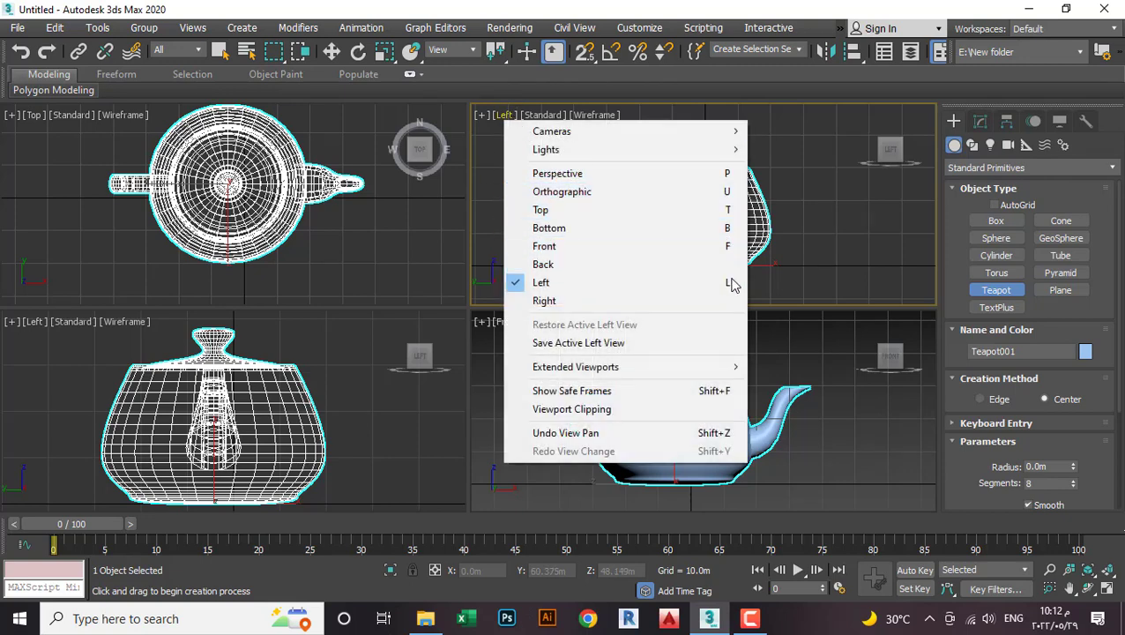
click(795, 209)
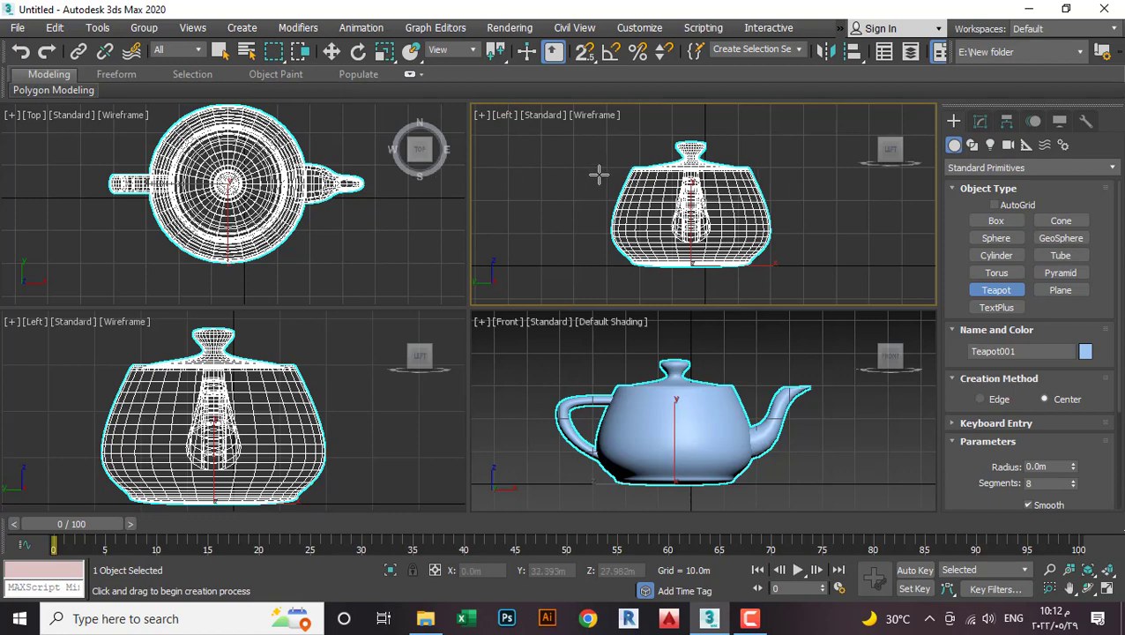
Cycle the upper-right viewport through Front and Left to Top, then activate the shaded Front view.
key(f)
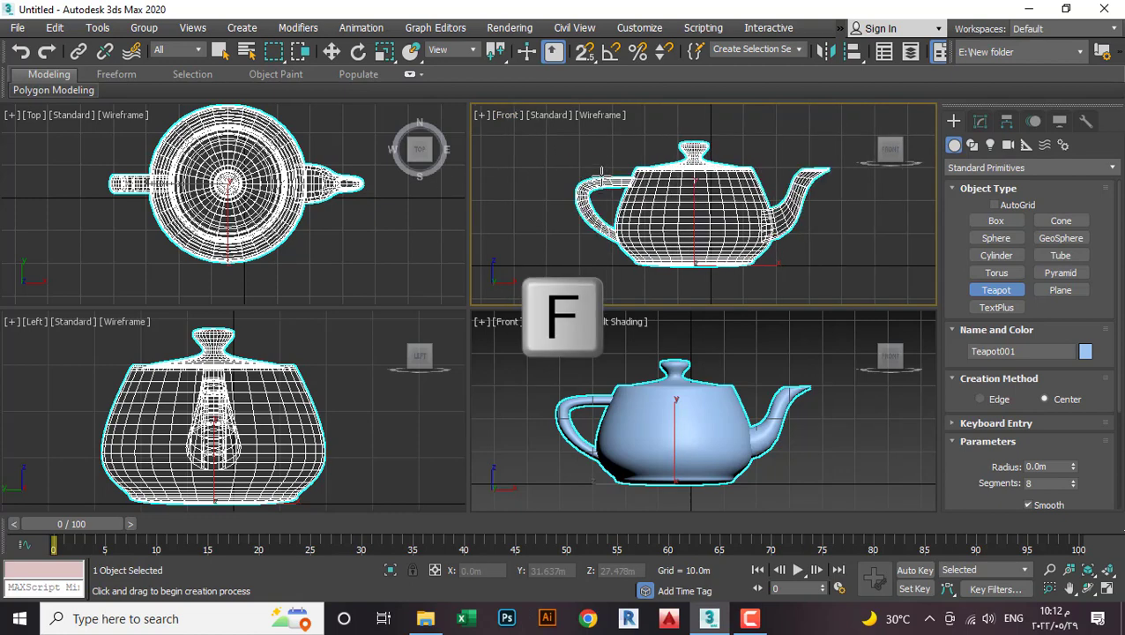
key(l)
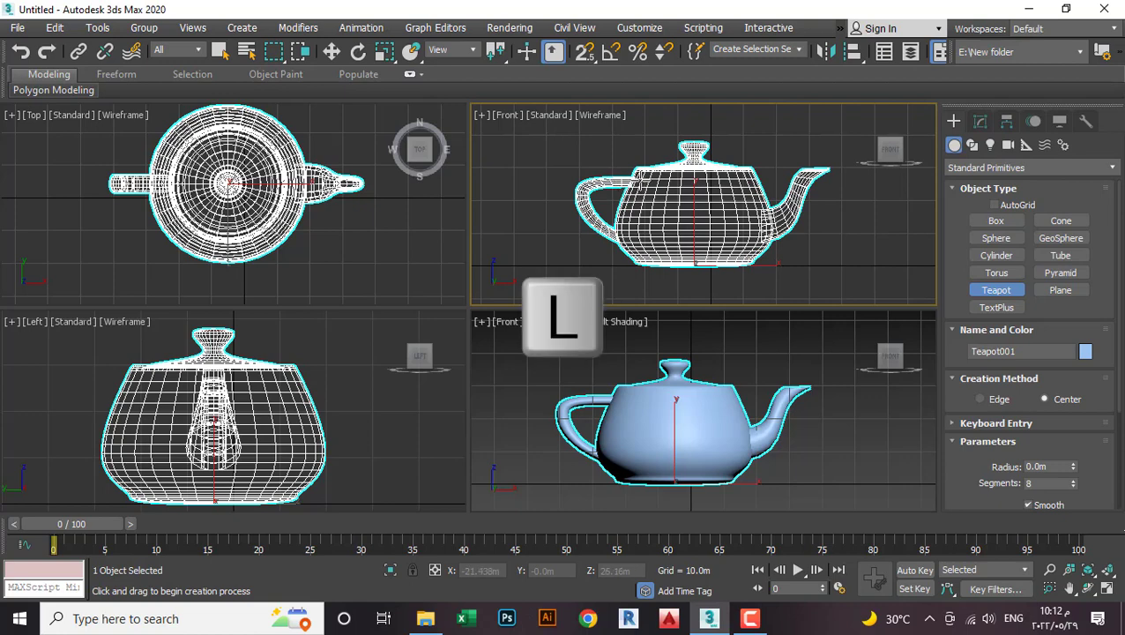
key(t)
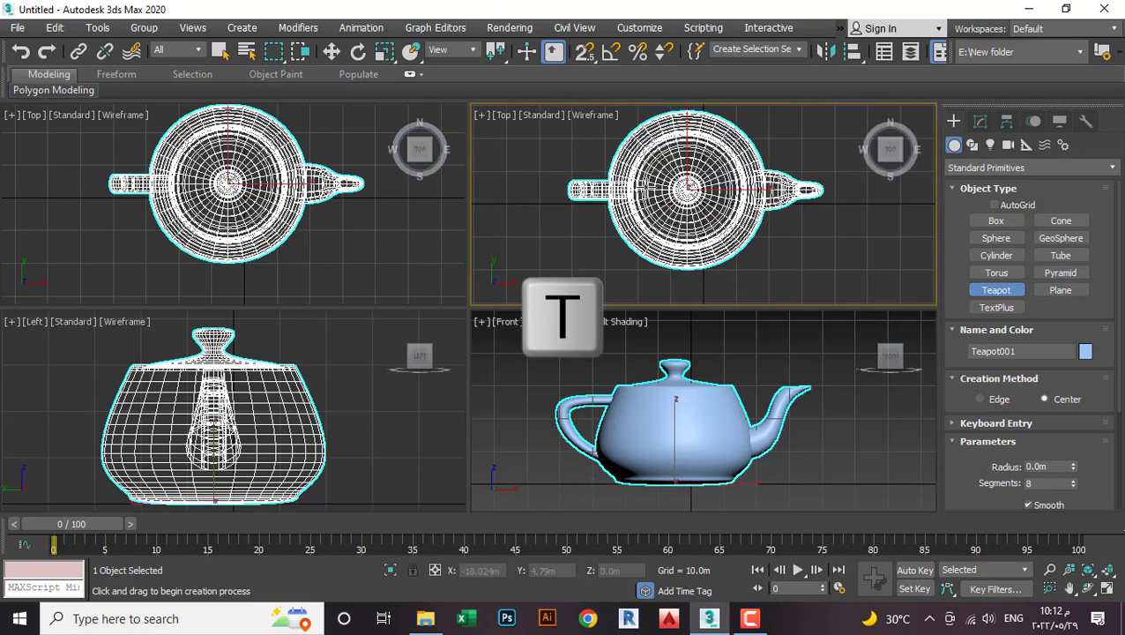
click(362, 388)
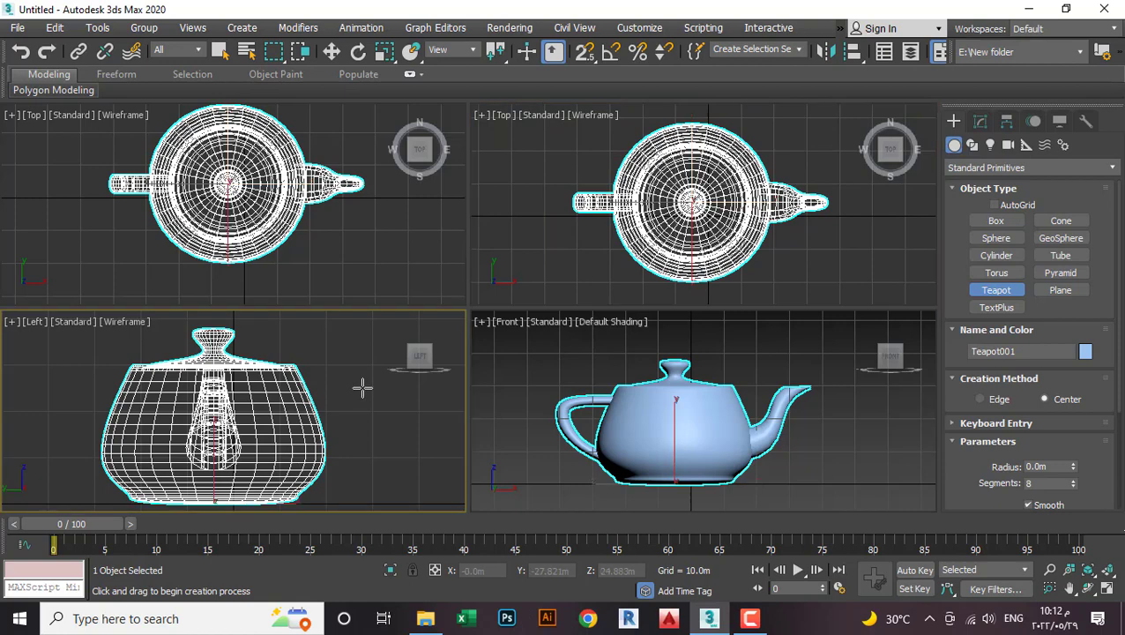
click(347, 195)
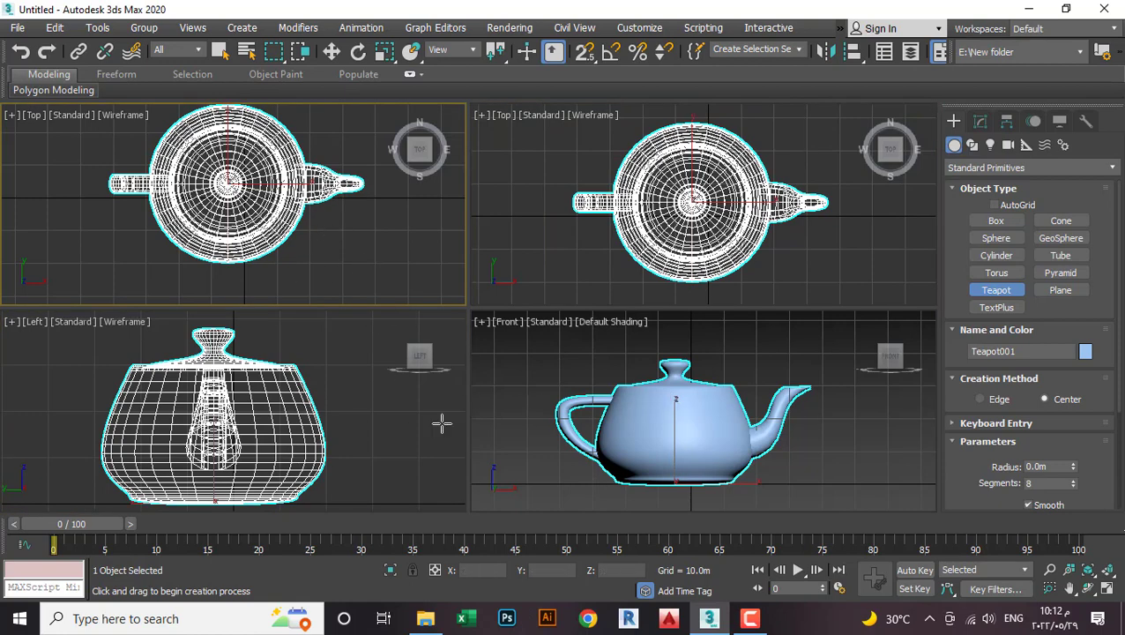
click(563, 359)
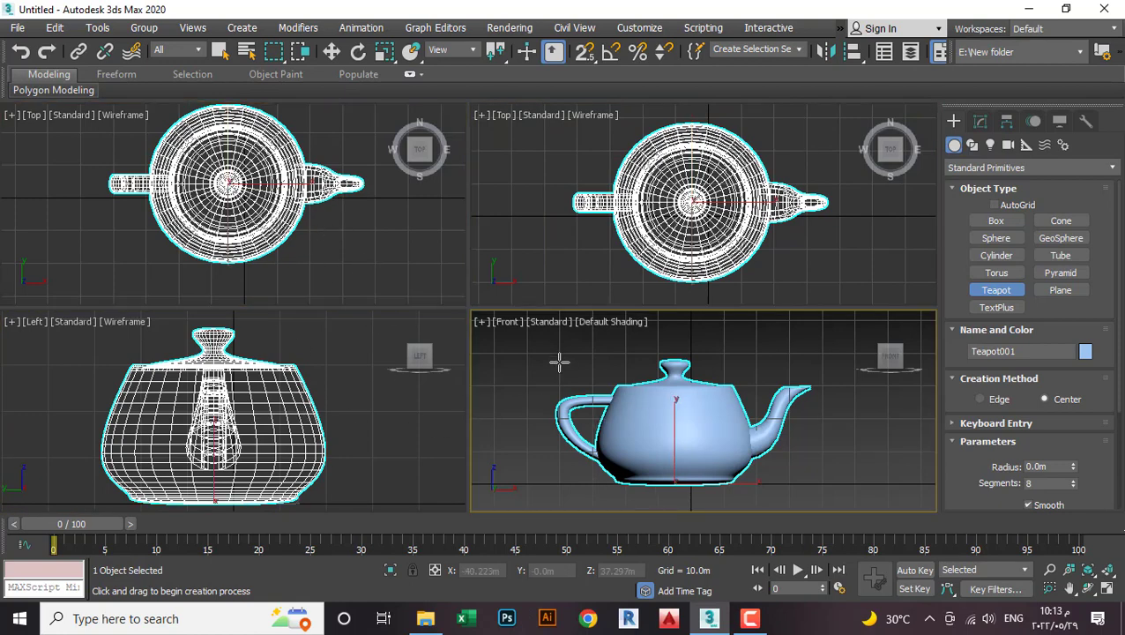
Switch the shaded Front view to Facets shading and orbit around the teapot.
click(618, 329)
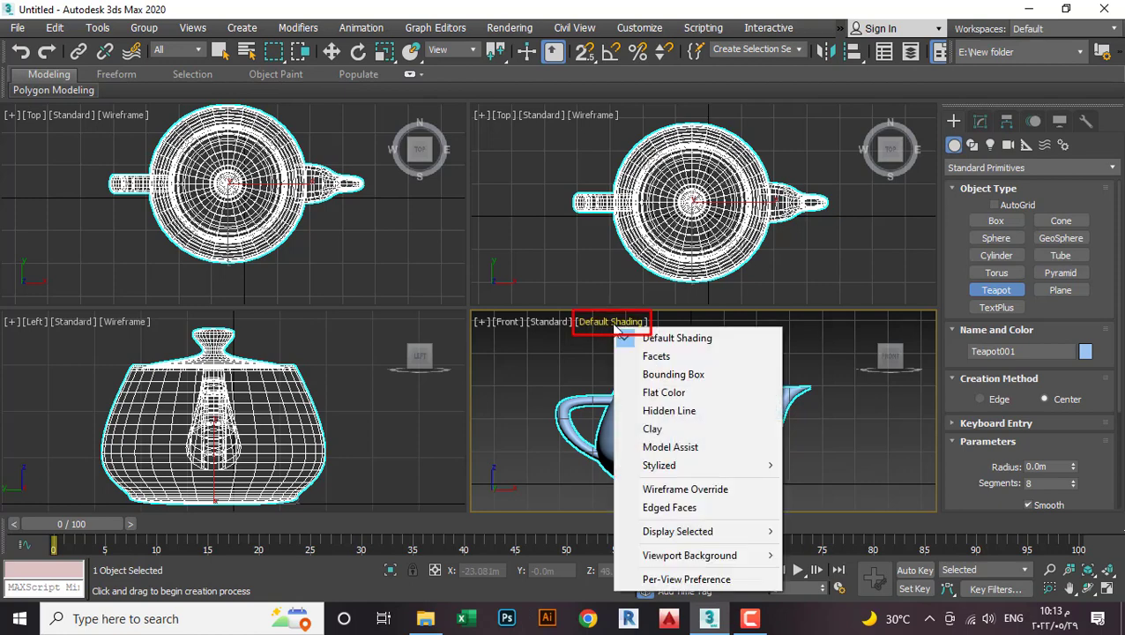
click(658, 356)
scroll(690, 419, up, 5)
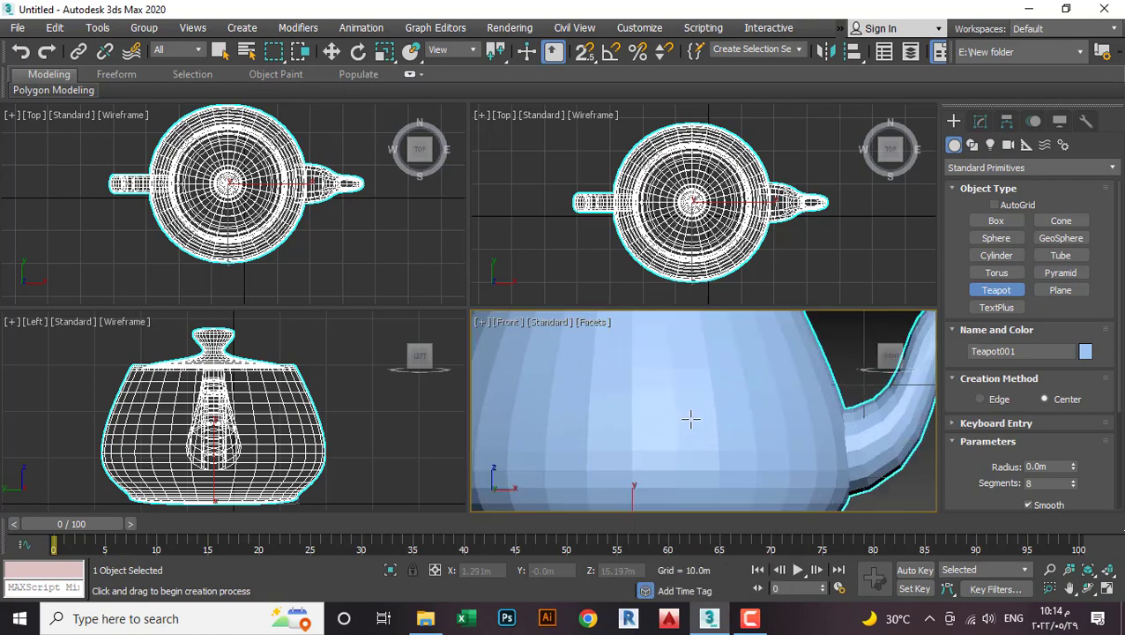
mouse_move(690, 420)
alt+middle_down()
mouse_move(775, 391)
mouse_move(725, 416)
mouse_move(716, 449)
alt+middle_up()
scroll(715, 450, down, 3)
Shade the orthographic view with Flat Color and orbit around the teapot.
click(622, 322)
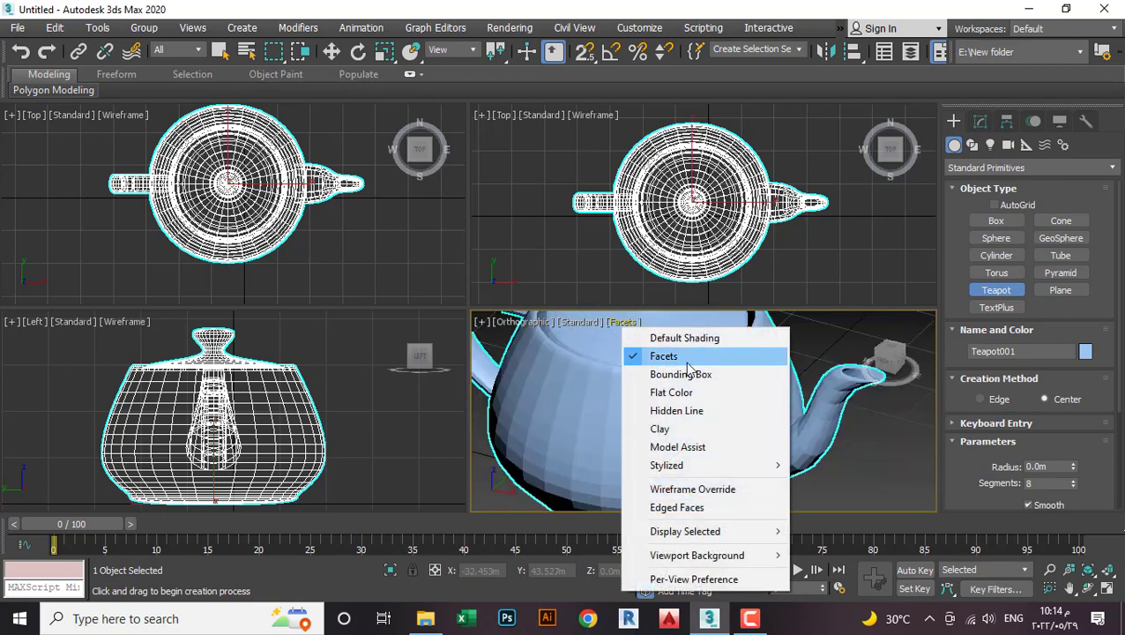
click(696, 394)
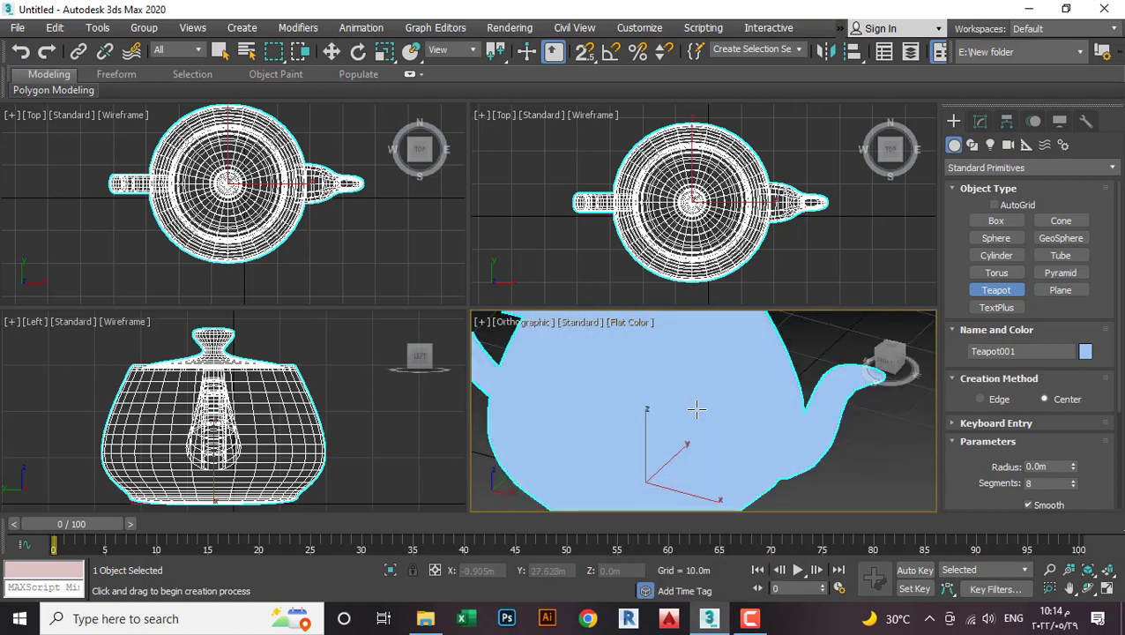
mouse_move(696, 408)
alt+middle_down()
mouse_move(760, 394)
mouse_move(749, 405)
mouse_move(719, 389)
mouse_move(657, 394)
mouse_move(752, 420)
mouse_move(796, 396)
alt+middle_up()
scroll(749, 406, down, 5)
scroll(698, 379, up, 4)
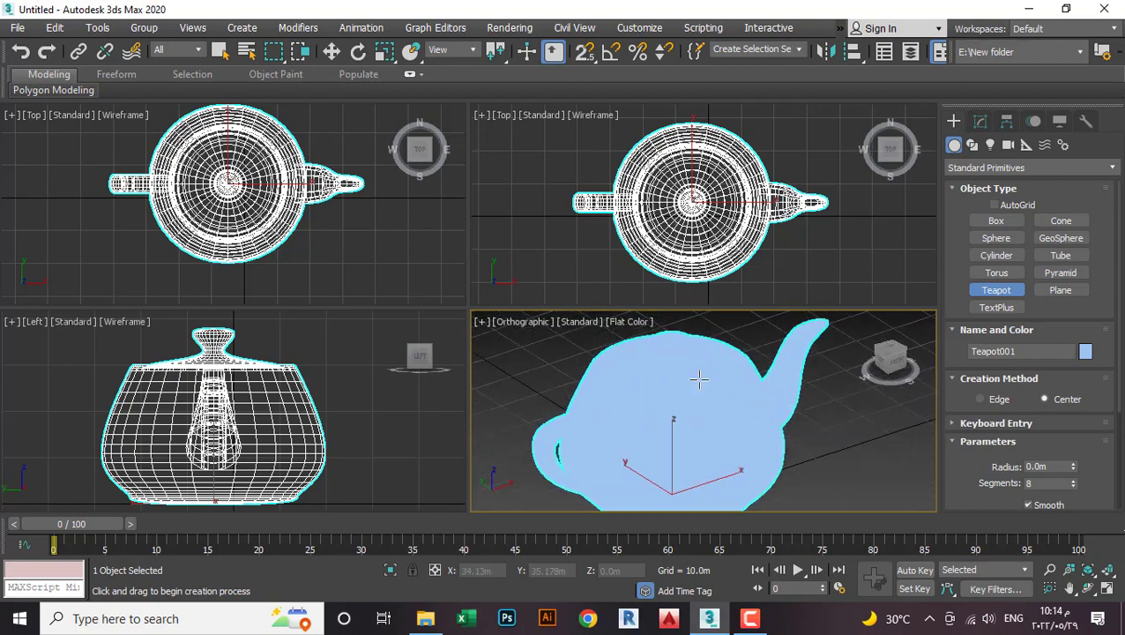
Apply Clay shading and orbit until the spout faces right.
click(631, 321)
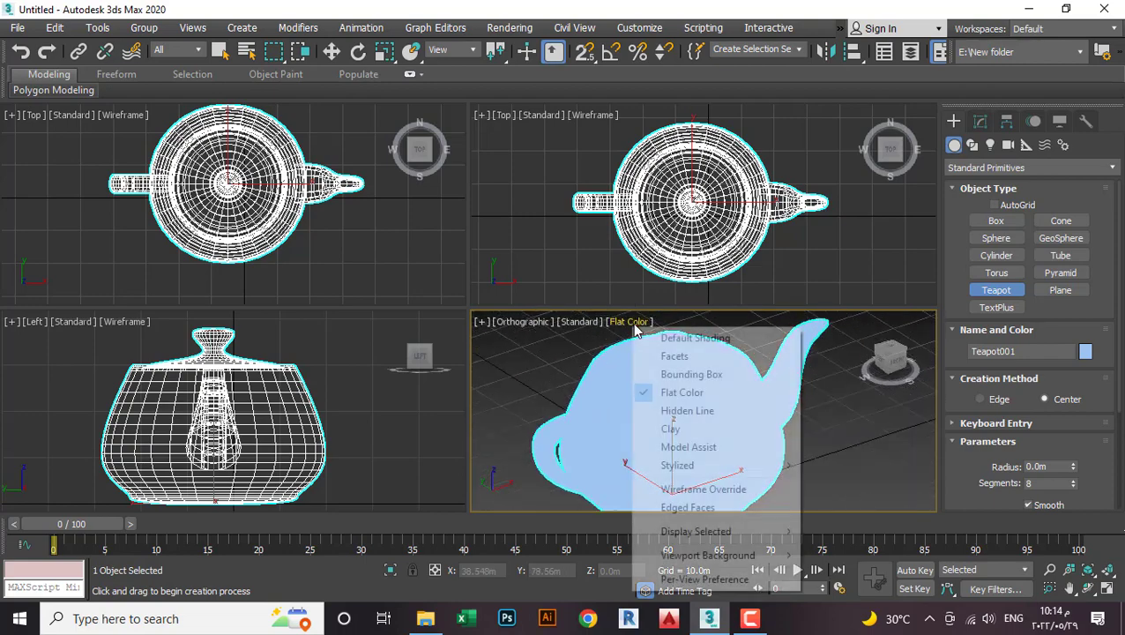
click(673, 429)
mouse_move(674, 436)
alt+middle_down()
mouse_move(766, 427)
mouse_move(642, 389)
mouse_move(570, 384)
mouse_move(494, 432)
alt+middle_up()
scroll(705, 410, up, 3)
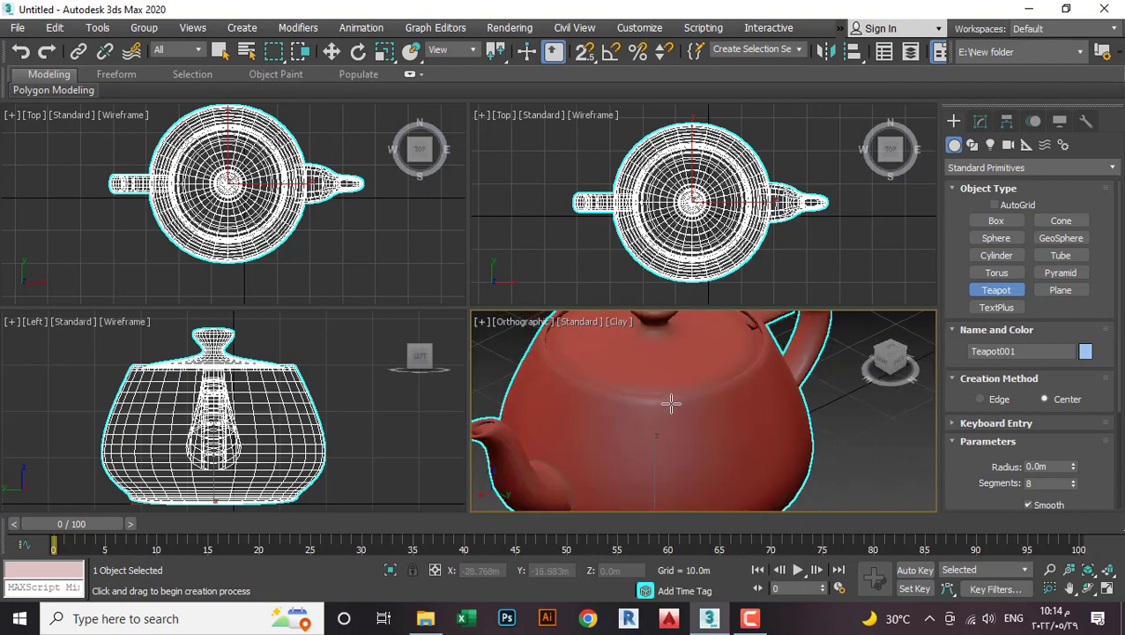
mouse_move(671, 403)
alt+middle_down()
mouse_move(688, 389)
mouse_move(799, 397)
mouse_move(608, 340)
alt+middle_up()
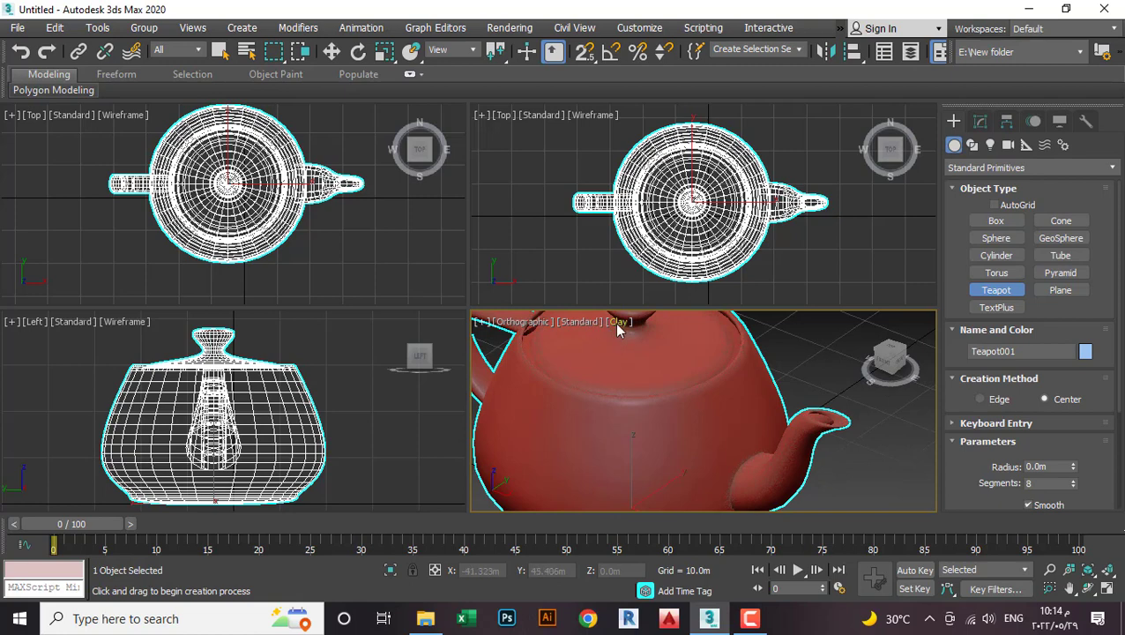
Apply the Color Pencil stylized shading and orbit to a side view.
click(617, 322)
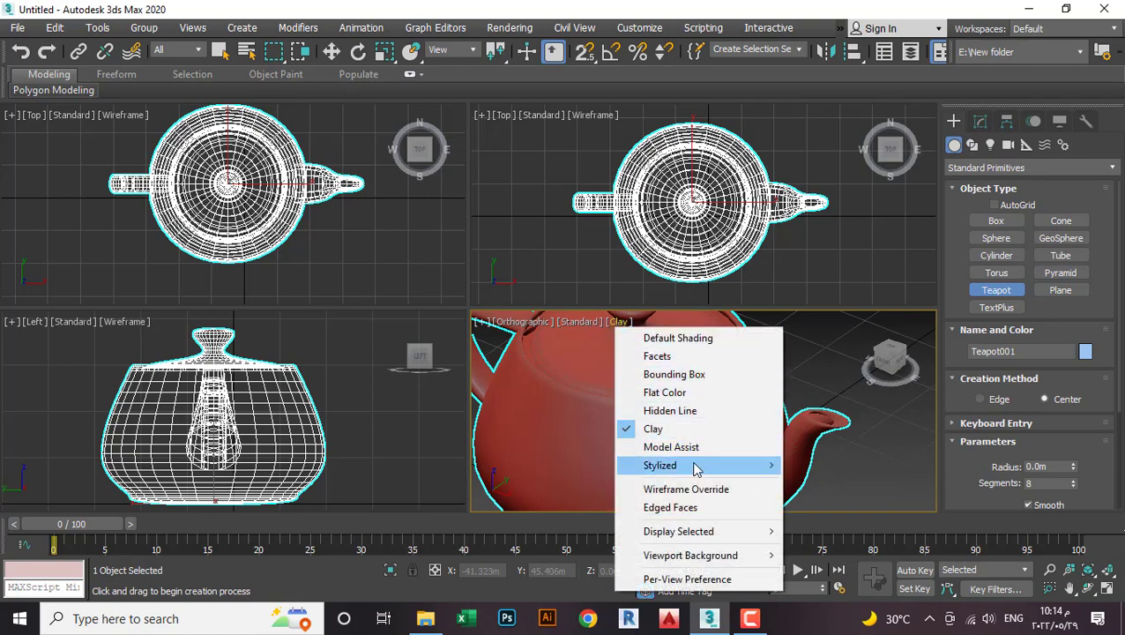
mouse_move(659, 464)
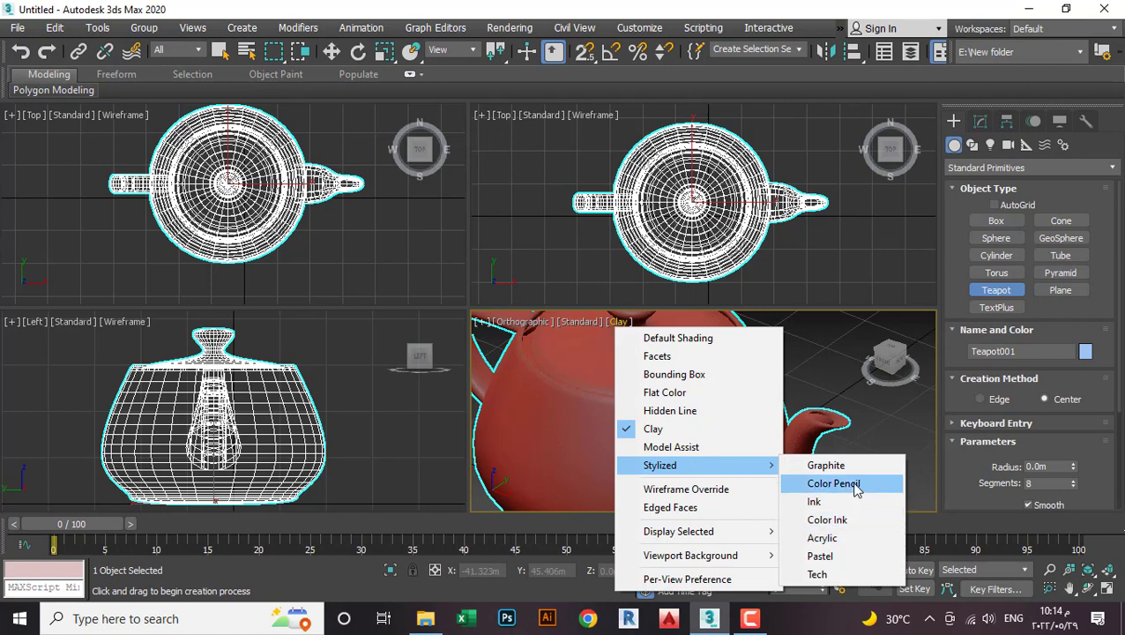
click(853, 486)
scroll(733, 437, down, 4)
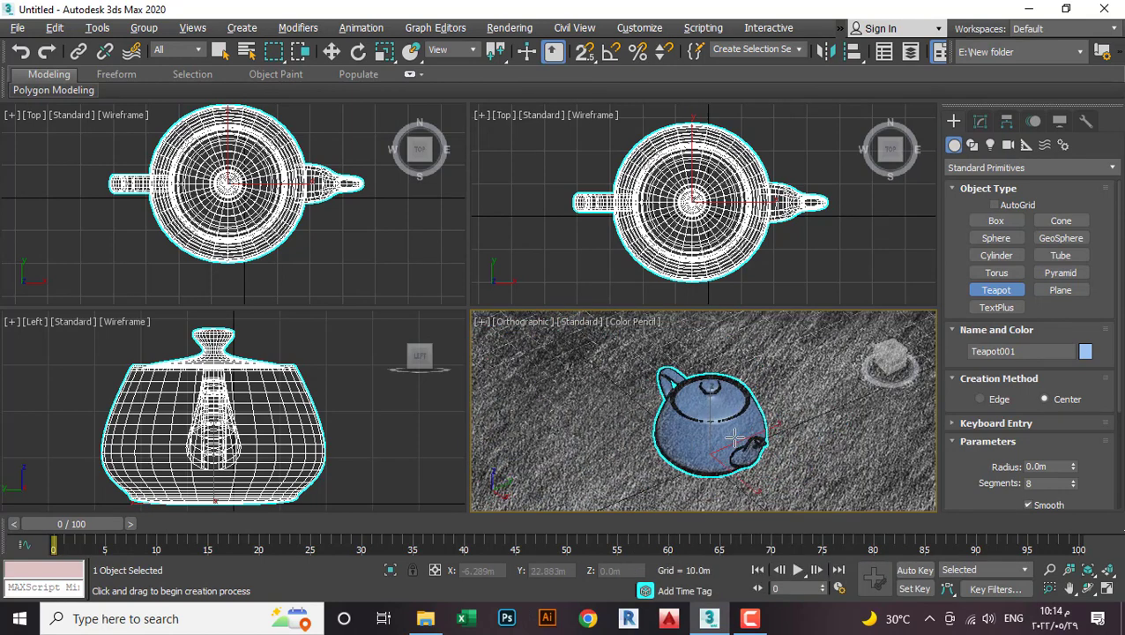
mouse_move(733, 437)
alt+middle_down()
mouse_move(879, 419)
mouse_move(796, 447)
mouse_move(611, 432)
mouse_move(507, 408)
alt+middle_up()
scroll(763, 367, up, 3)
scroll(763, 367, up, 3)
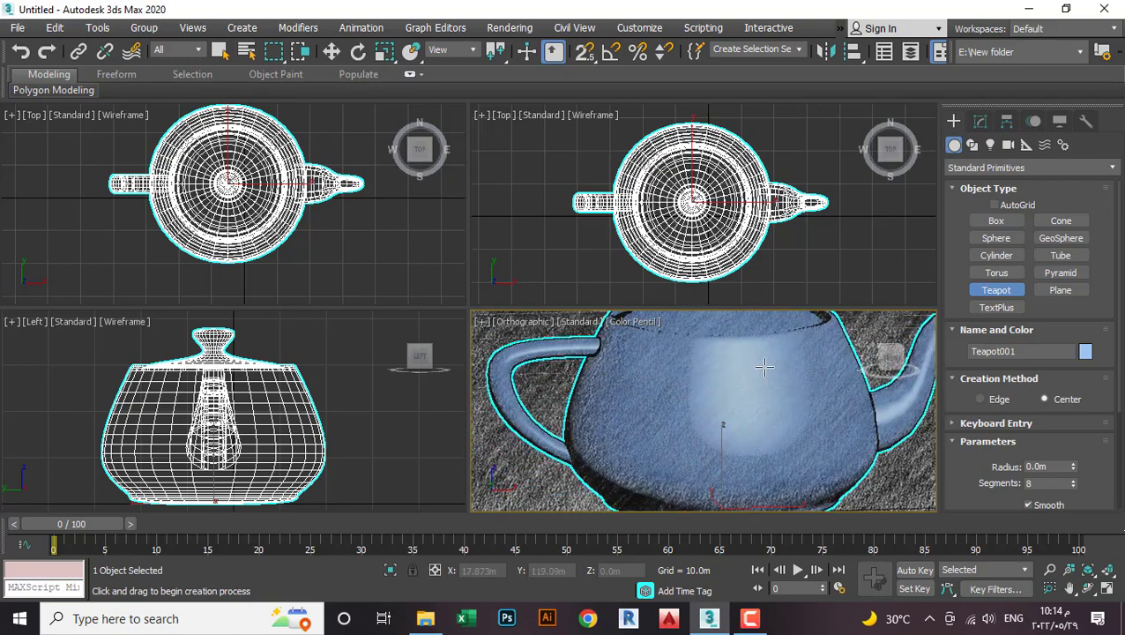
Restore Default Shading and orbit so the whole teapot is visible.
click(631, 322)
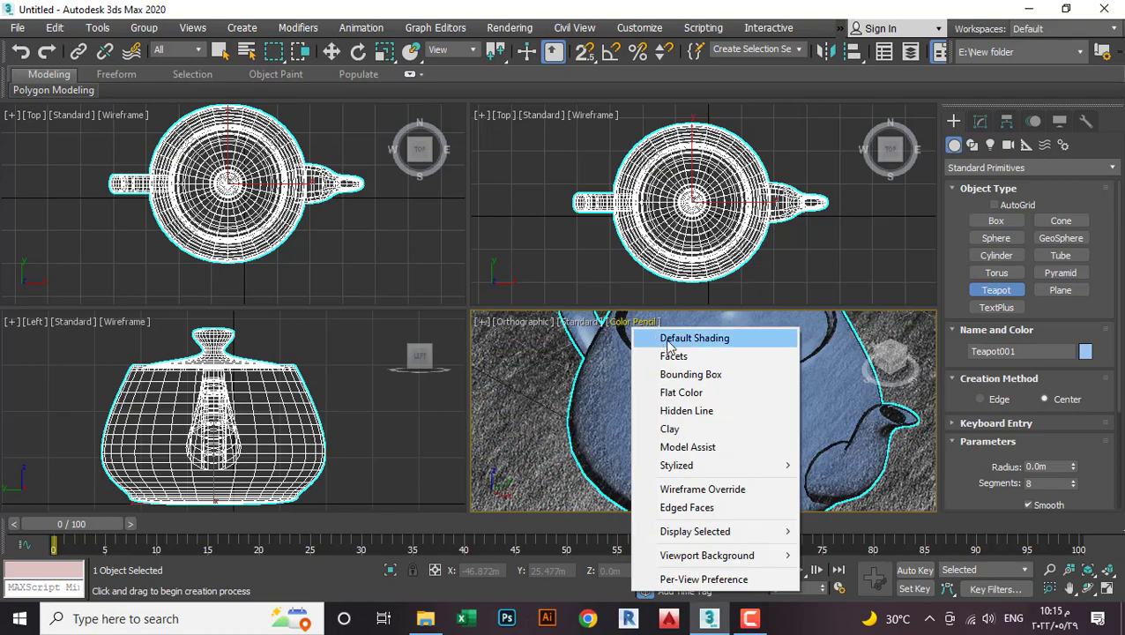
click(694, 337)
scroll(668, 343, down, 5)
alt+middle_drag(667, 343, 634, 344)
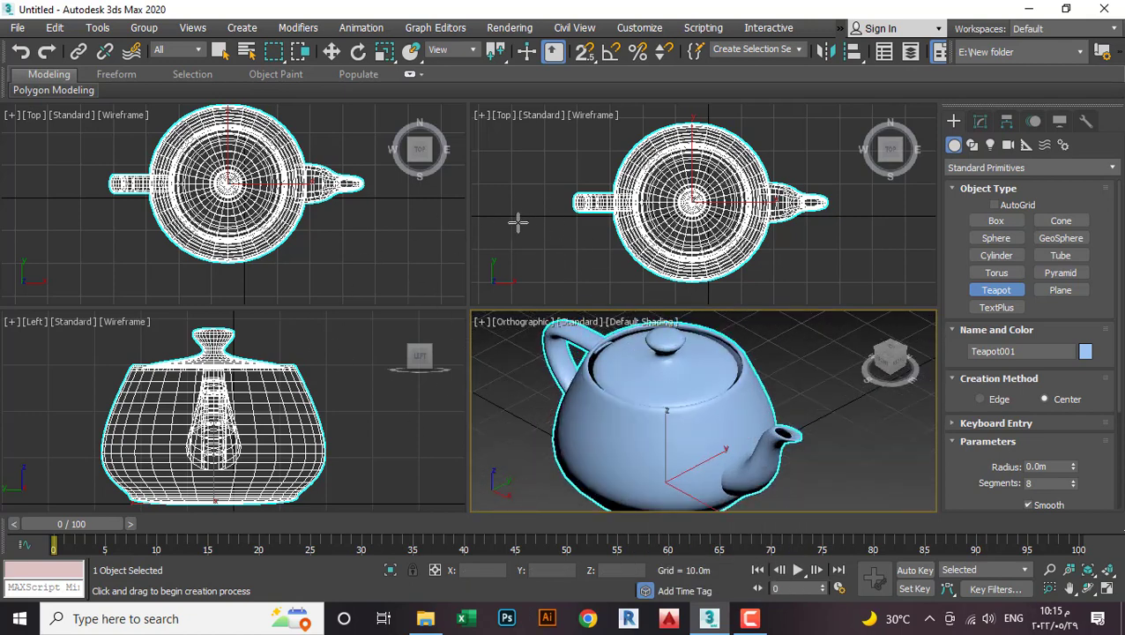
scroll(666, 400, down, 2)
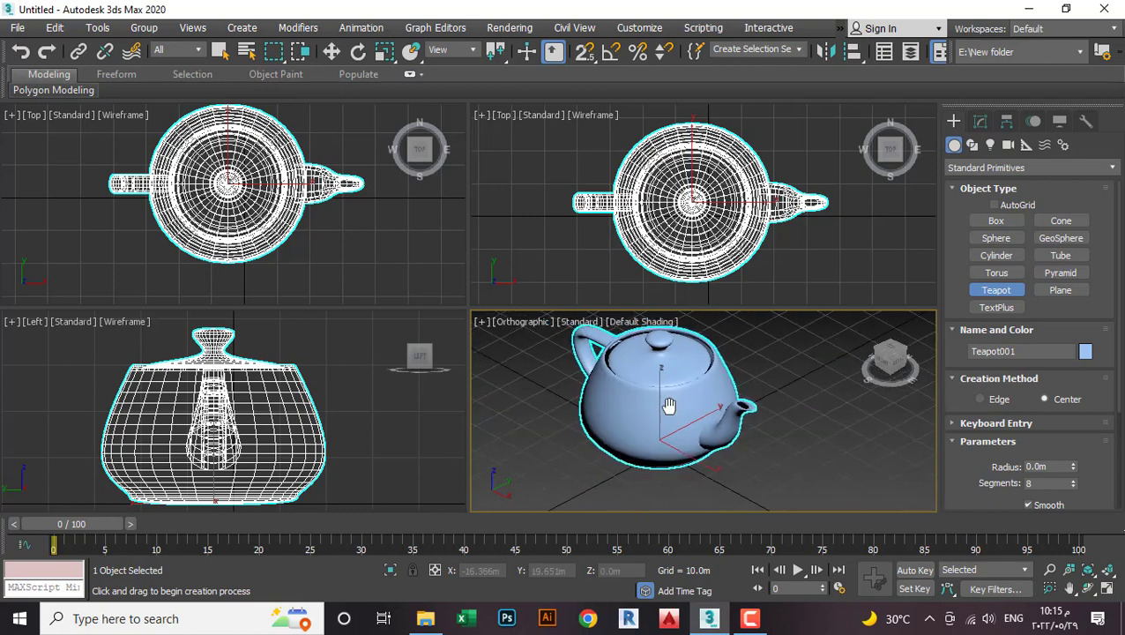
scroll(663, 416, down, 2)
scroll(692, 379, up, 2)
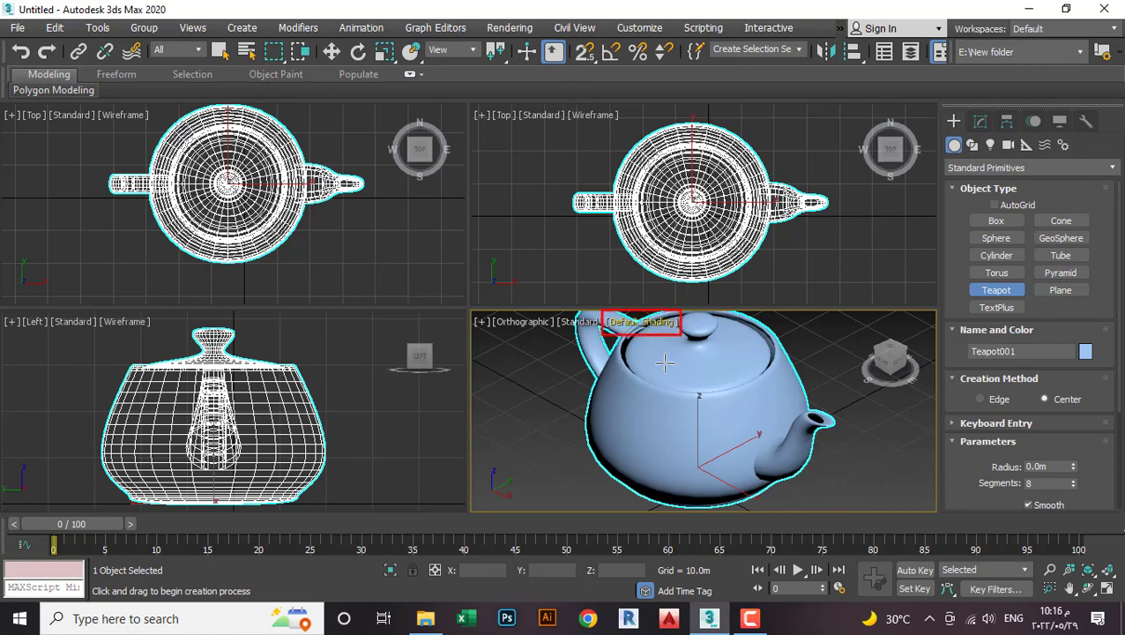
Open Configure Viewport Background from the display menu and go to its Layout page.
click(657, 328)
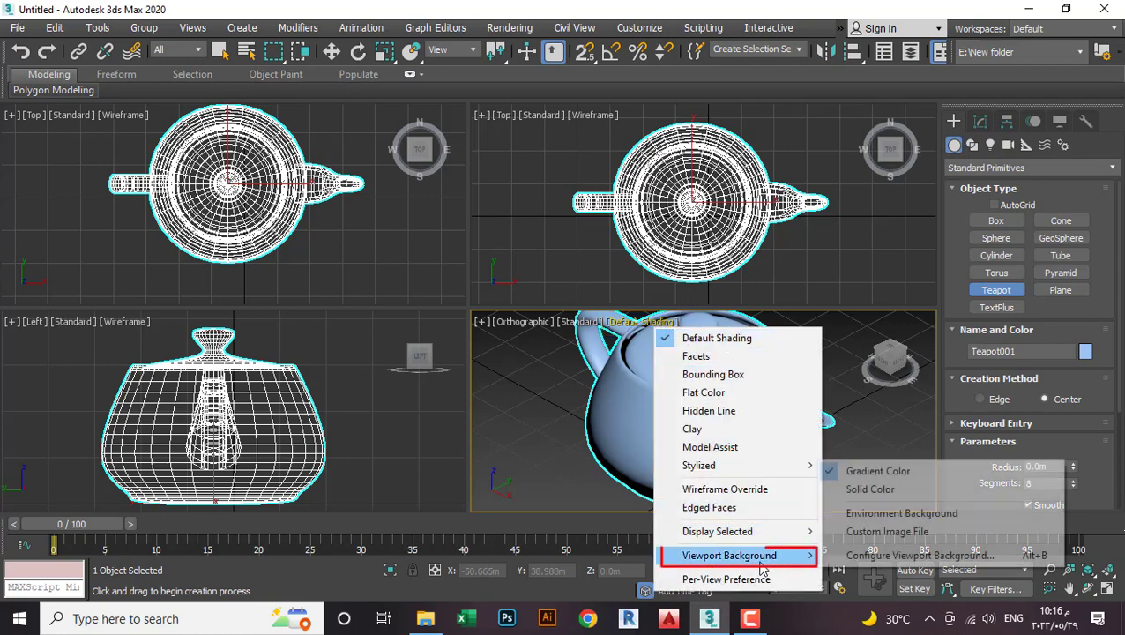
mouse_move(729, 555)
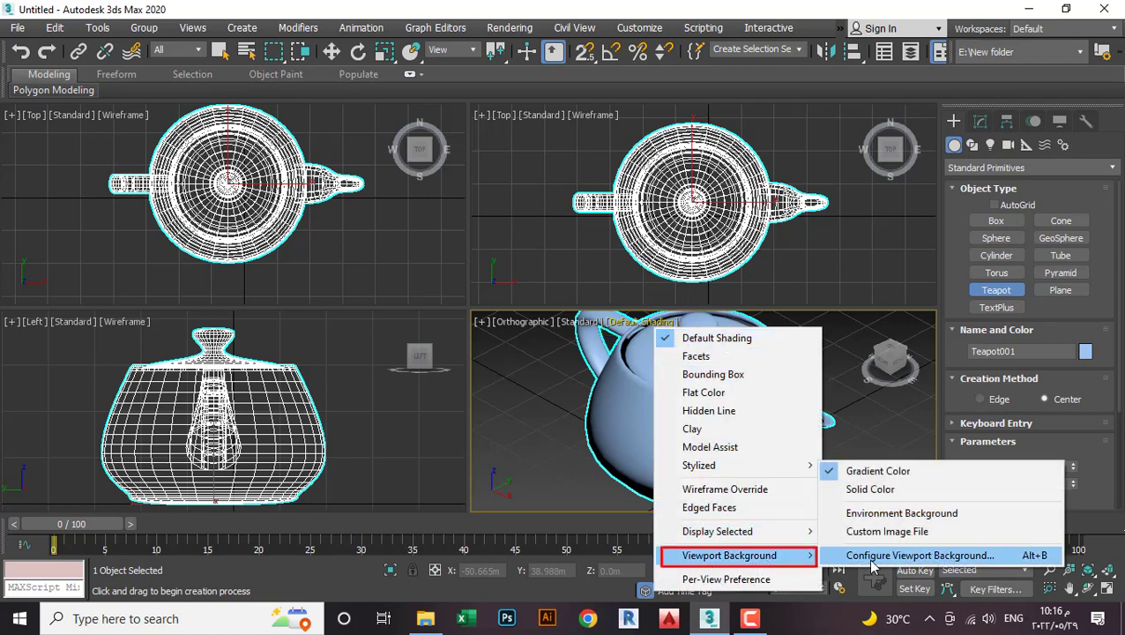
click(920, 555)
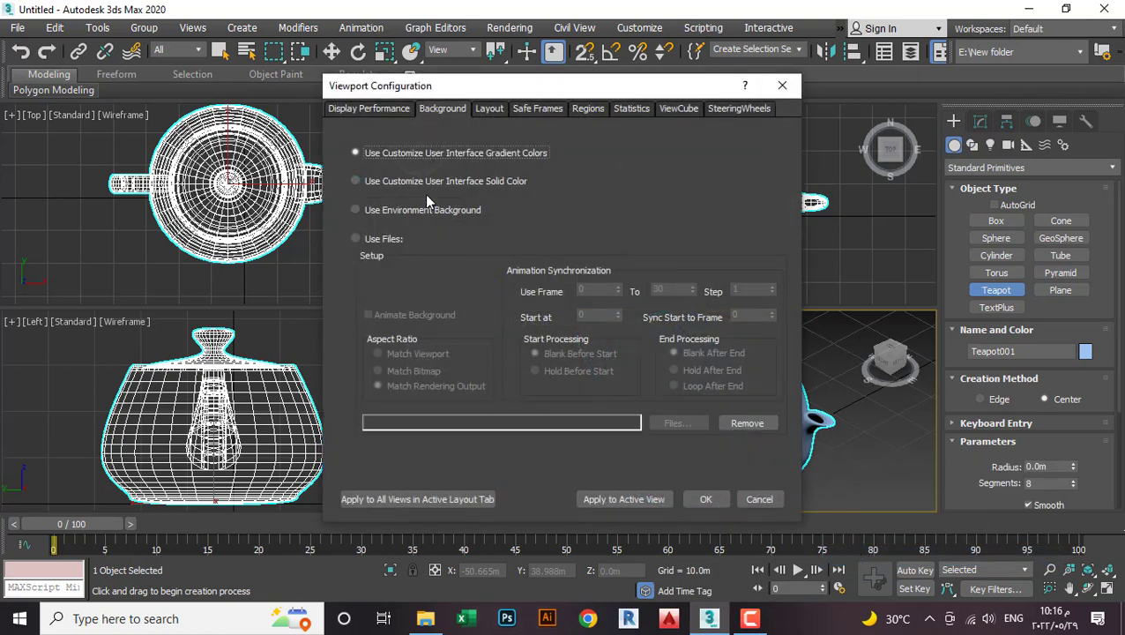
click(490, 111)
drag(493, 85, 439, 82)
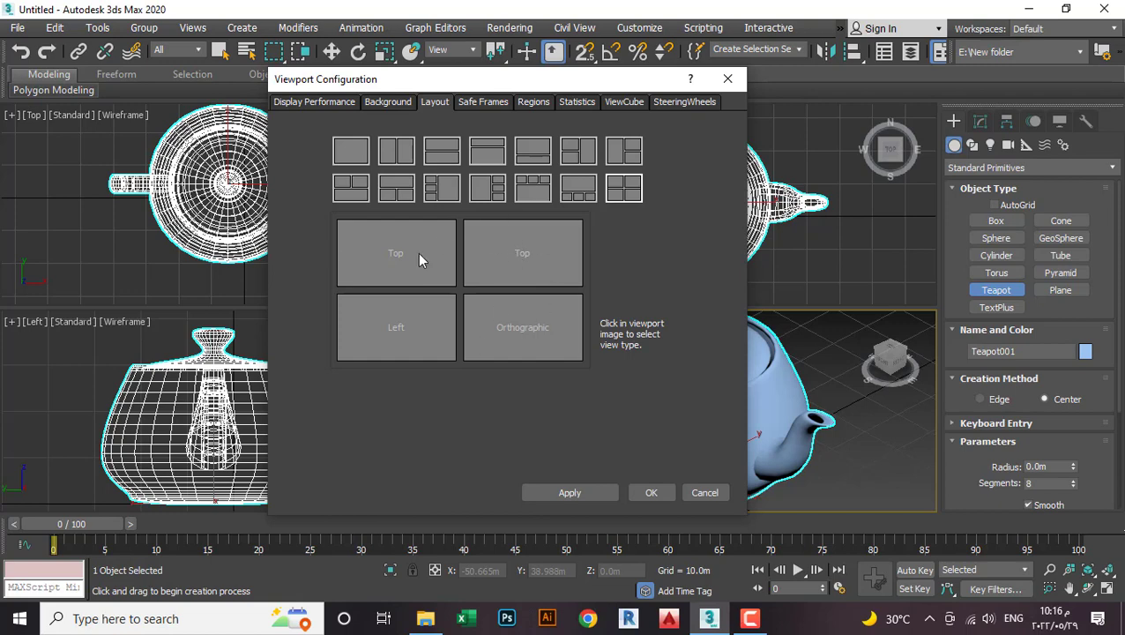
Pick the two side-by-side vertical-pane layout and apply it with OK.
click(393, 153)
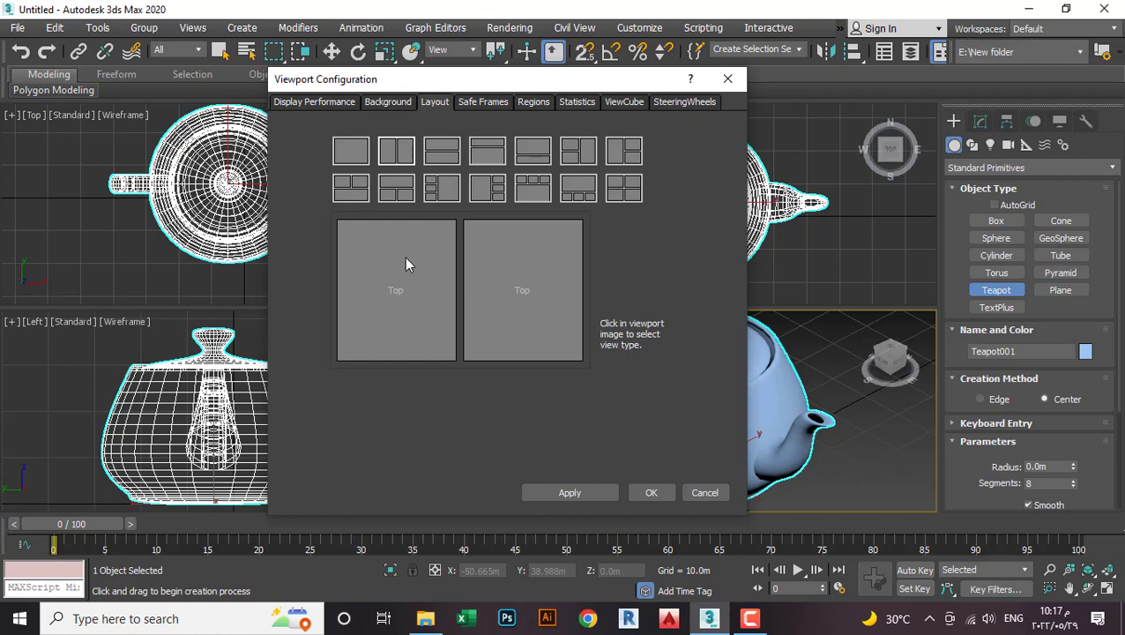
click(351, 157)
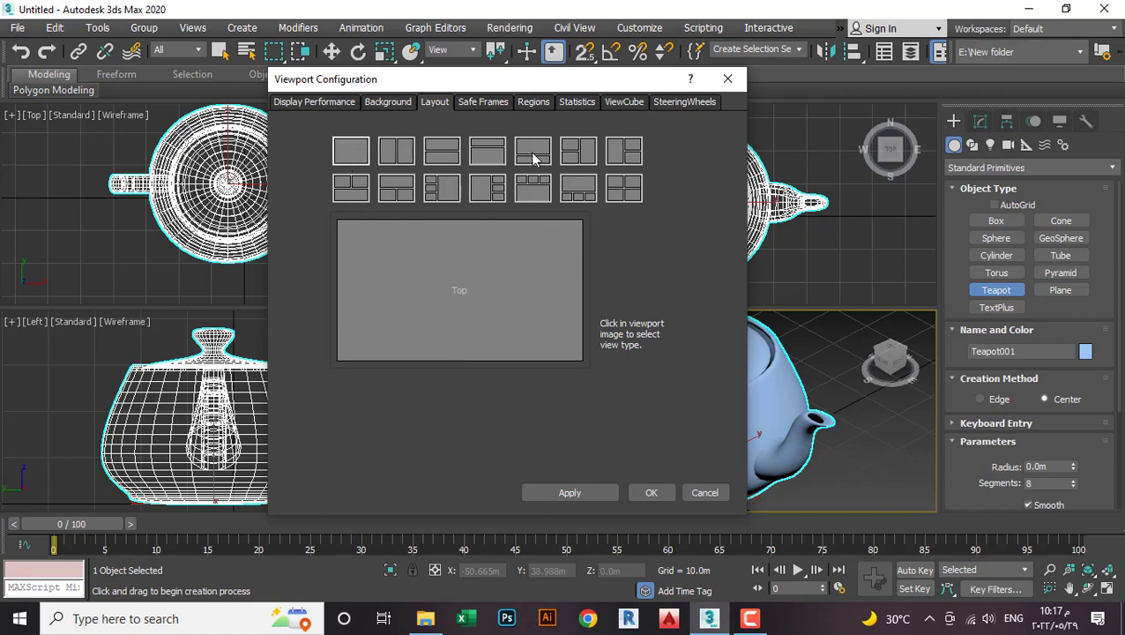
click(407, 156)
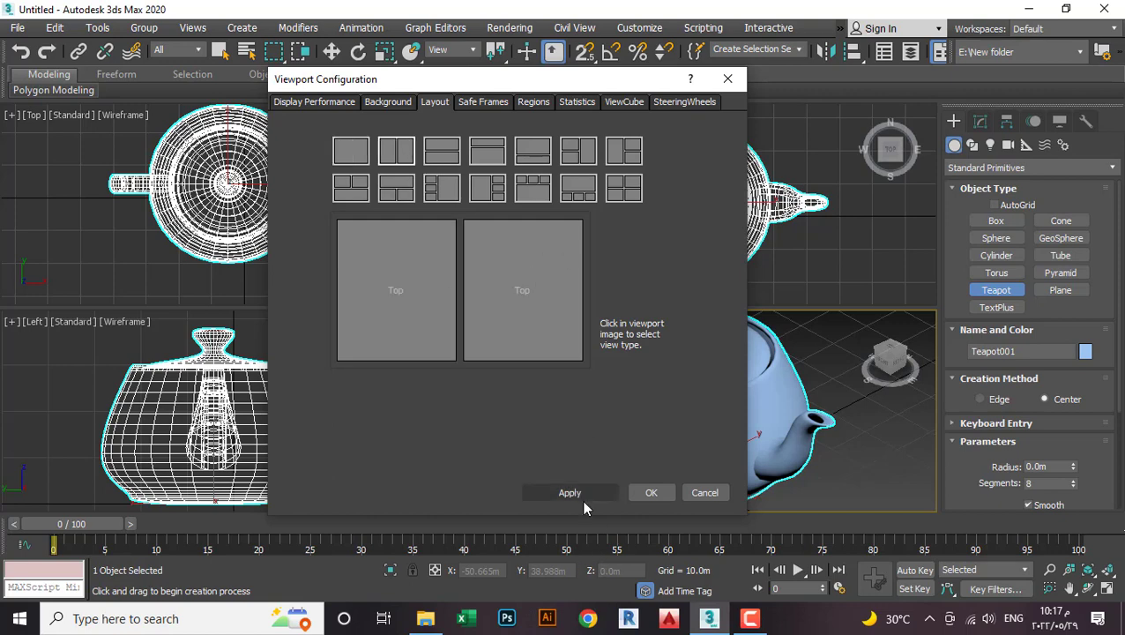
click(638, 493)
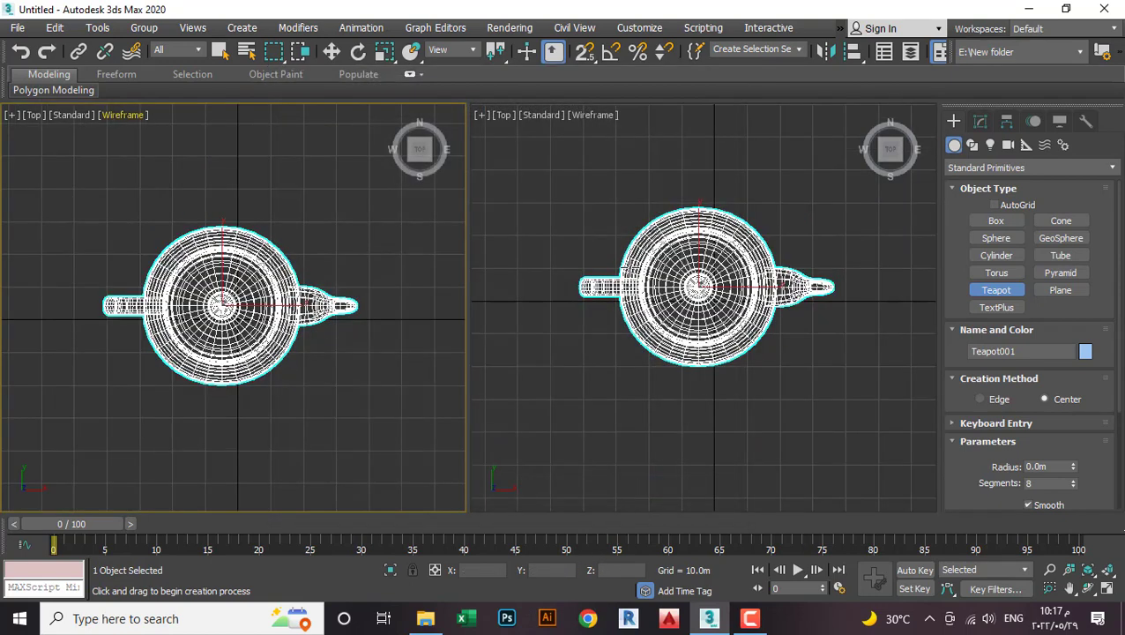
Orbit the right viewport out of Top, then set it to Left view and recentre the teapot.
scroll(669, 352, down, 3)
scroll(696, 335, down, 3)
mouse_move(707, 326)
alt+middle_down()
mouse_move(709, 226)
mouse_move(630, 186)
mouse_move(692, 220)
alt+middle_up()
scroll(692, 221, up, 4)
scroll(670, 295, up, 3)
mouse_move(669, 295)
alt+middle_down()
mouse_move(708, 291)
mouse_move(681, 249)
mouse_move(765, 245)
alt+middle_up()
key(l)
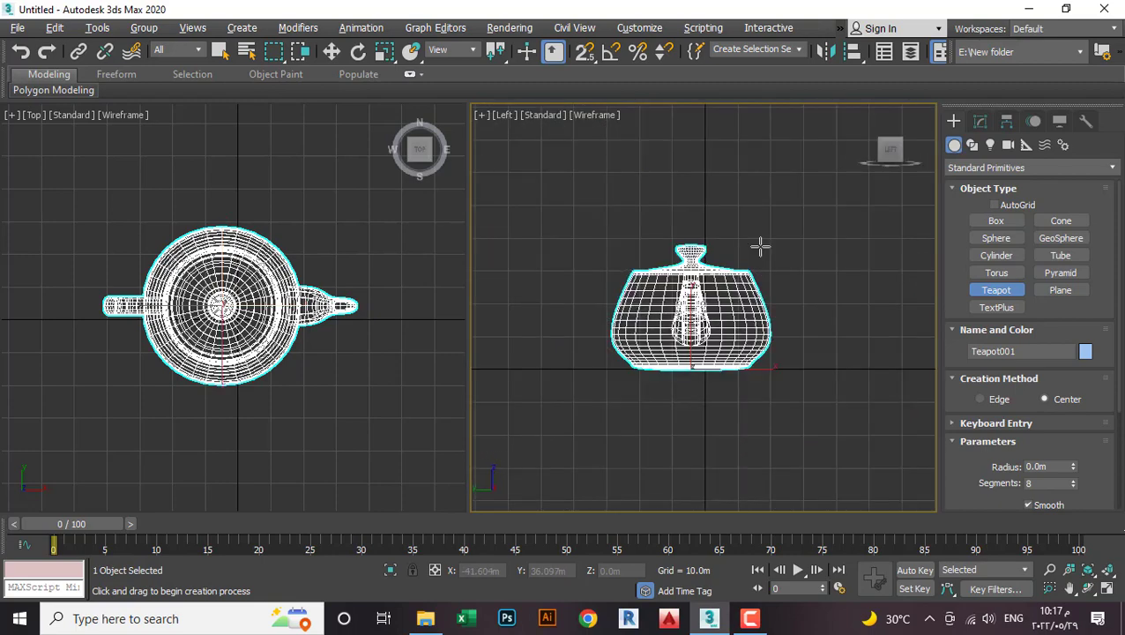
scroll(702, 298, up, 5)
middle_drag(702, 300, 771, 269)
scroll(771, 269, down, 3)
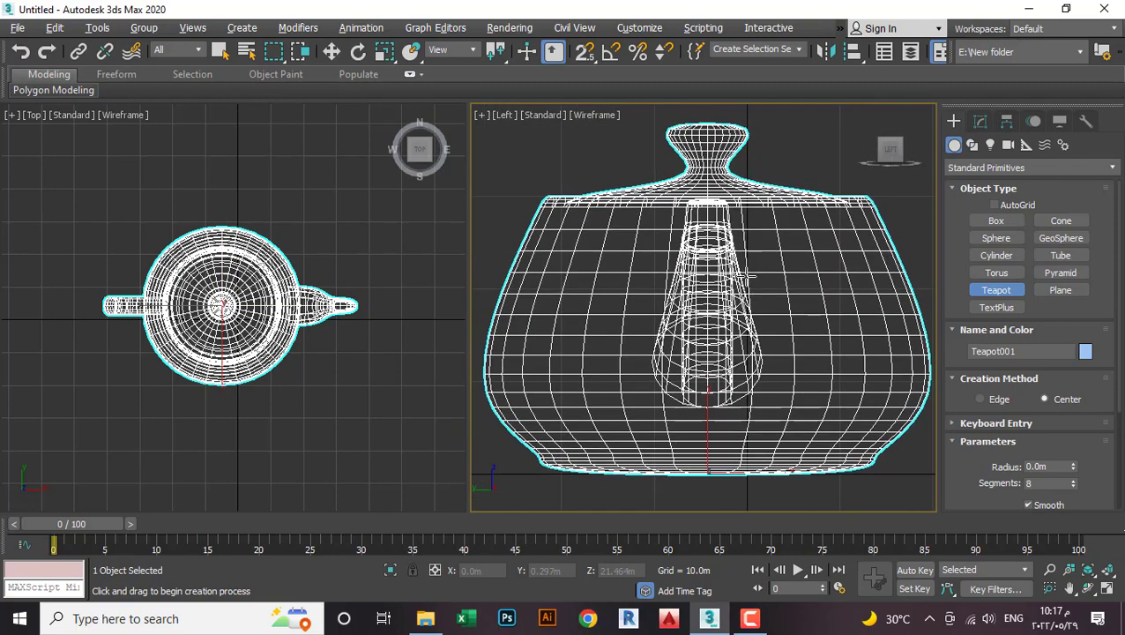
scroll(771, 268, down, 2)
Change the left viewport from Top to a Front view of the teapot.
middle_drag(389, 276, 410, 263)
scroll(263, 280, down, 1)
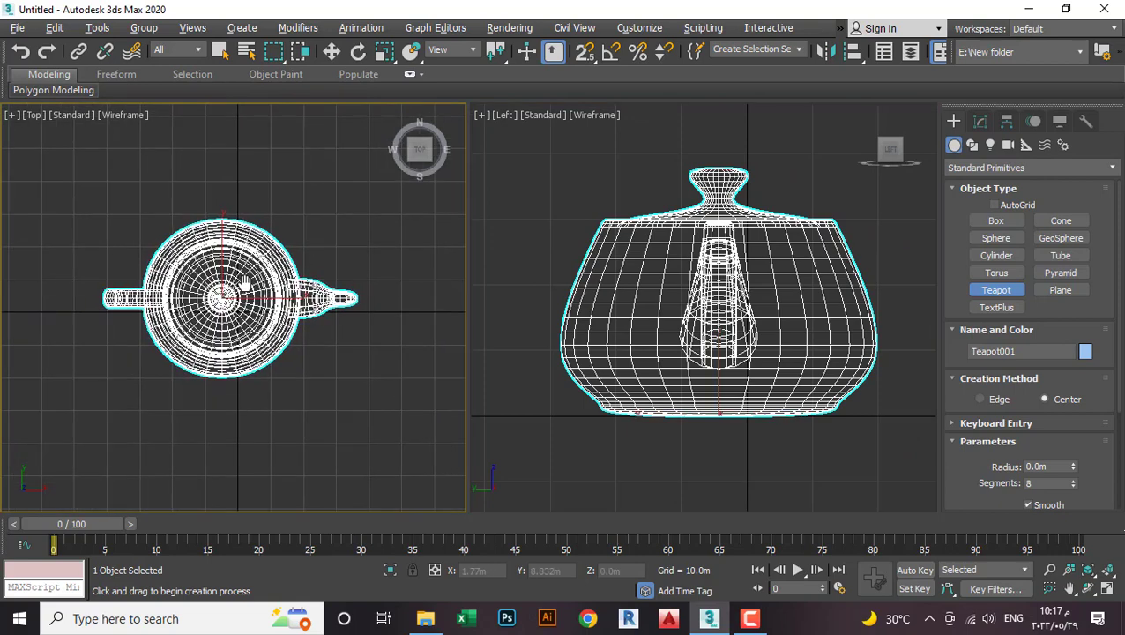
scroll(252, 281, down, 2)
key(f)
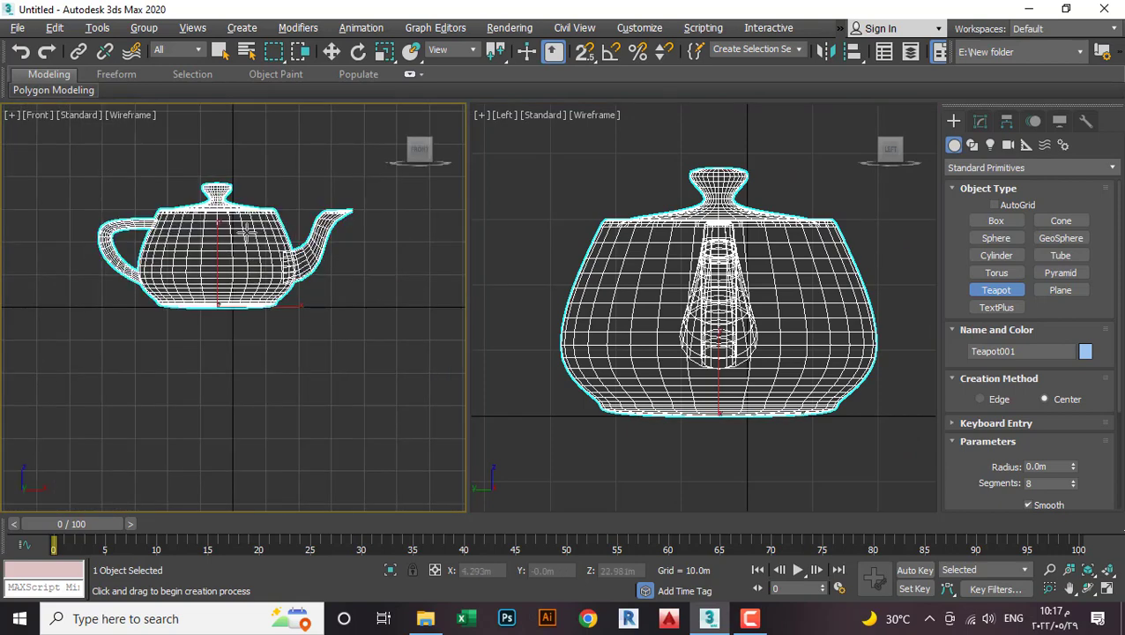
middle_drag(247, 231, 261, 282)
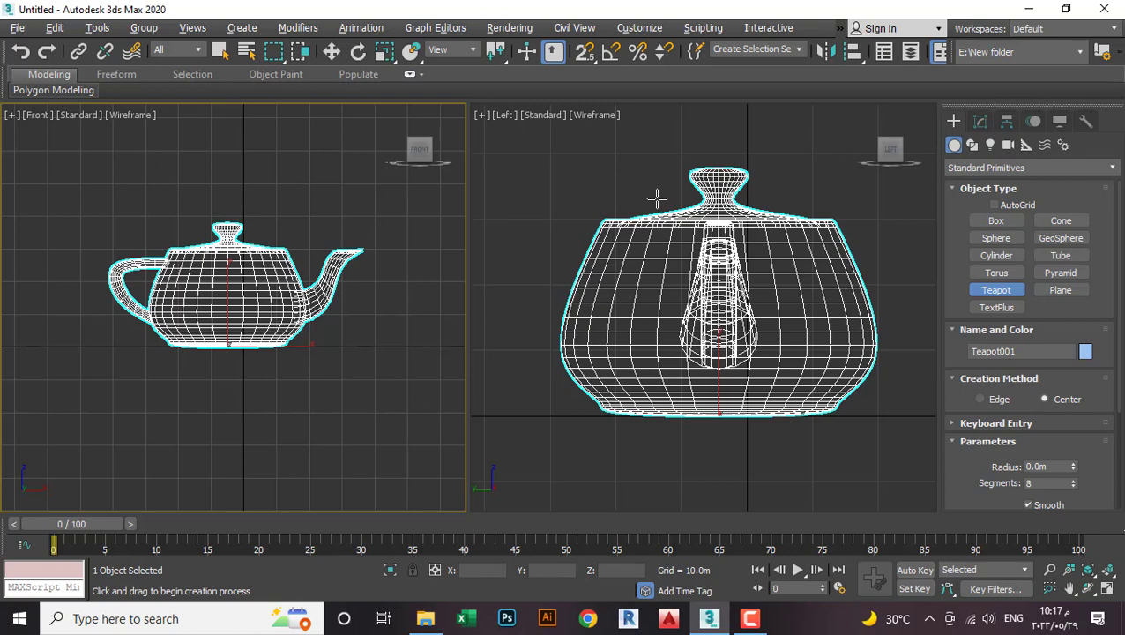
Cycle the right viewport through Front, Left and Top, ending on Front view.
key(f)
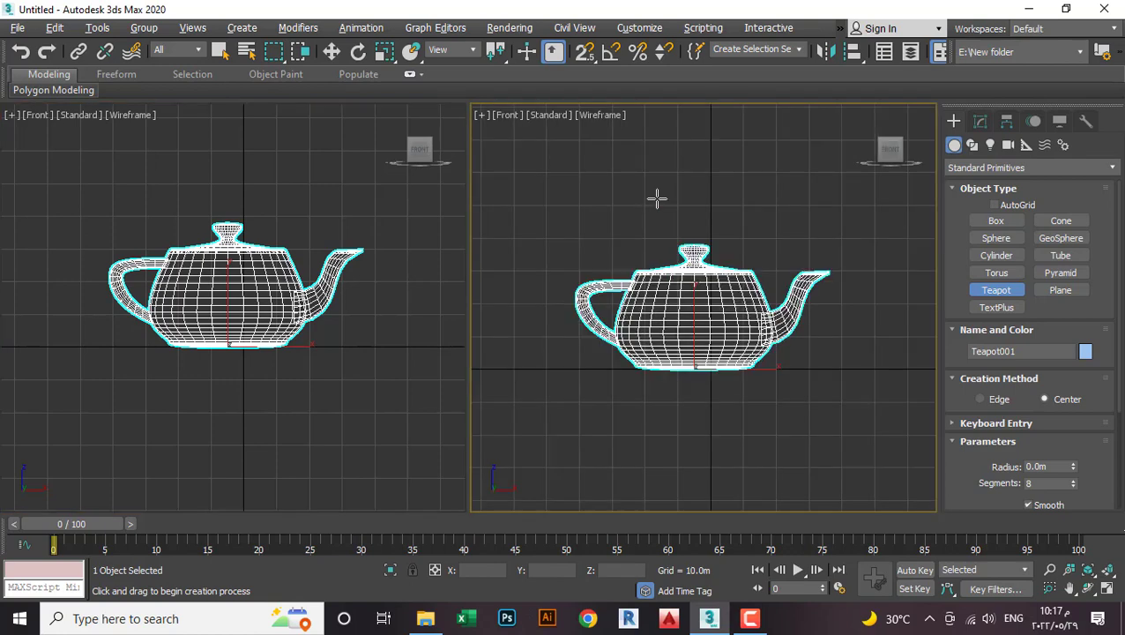
key(l)
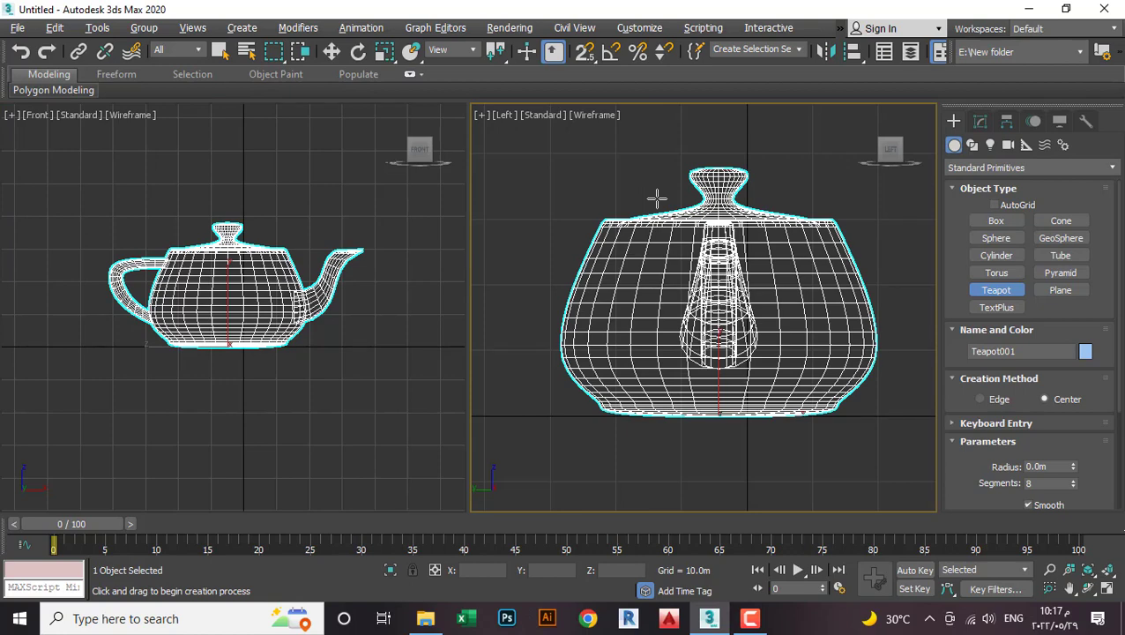
key(t)
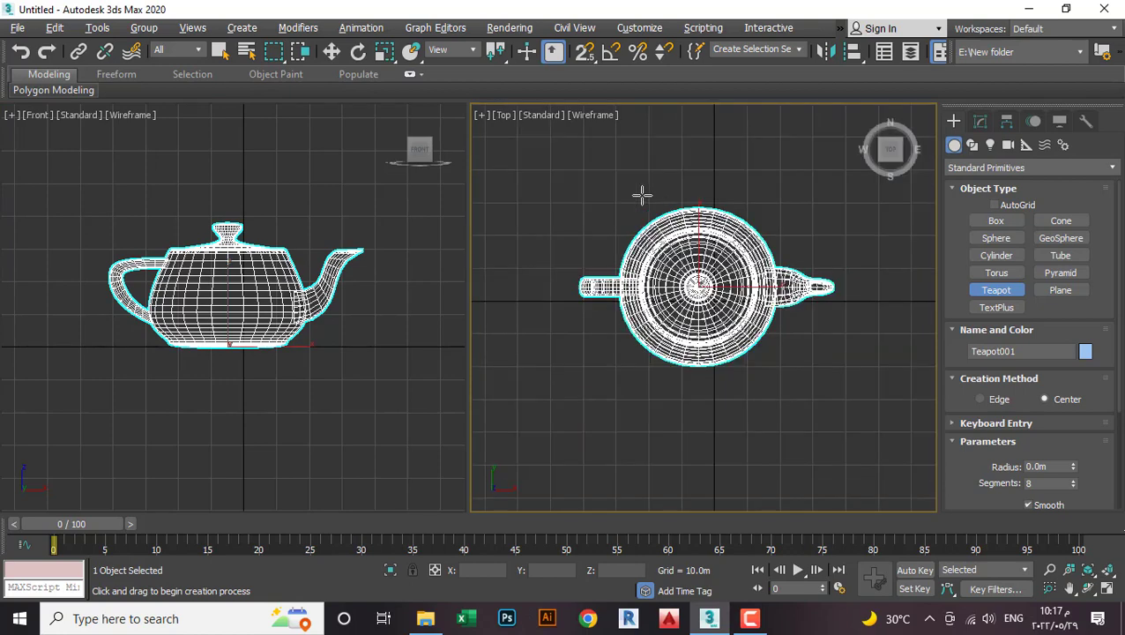
click(378, 204)
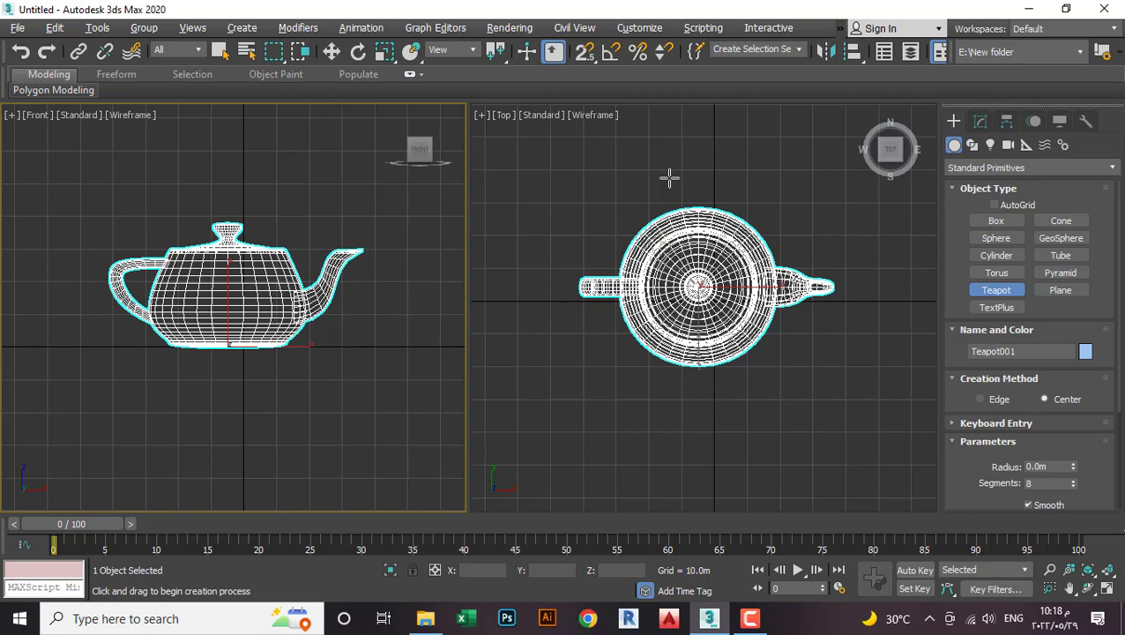
click(669, 178)
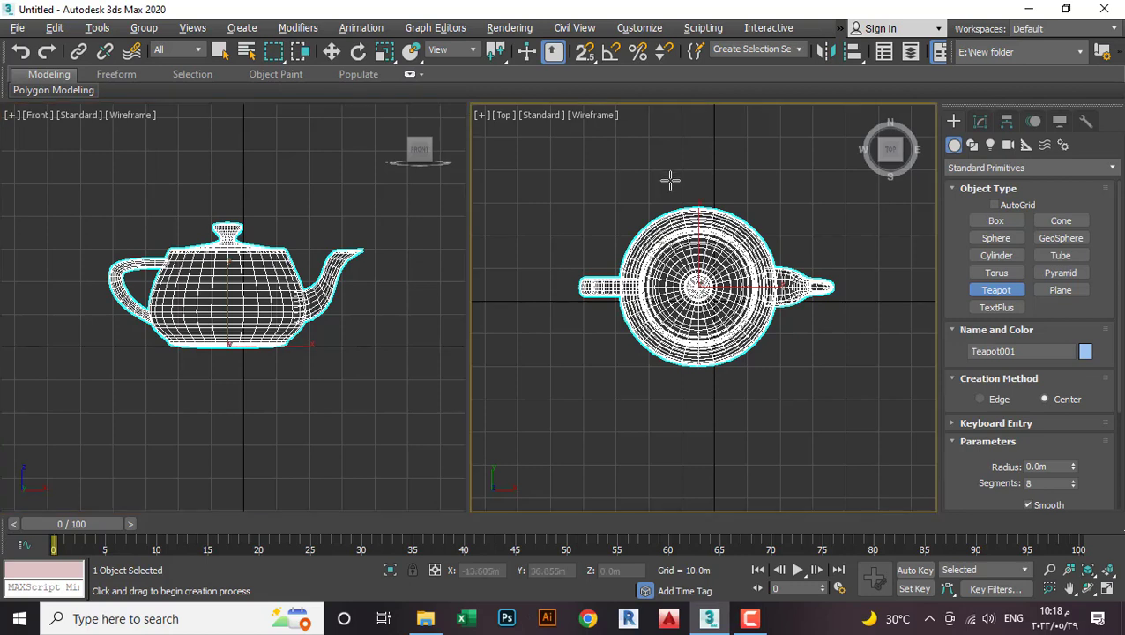
key(f)
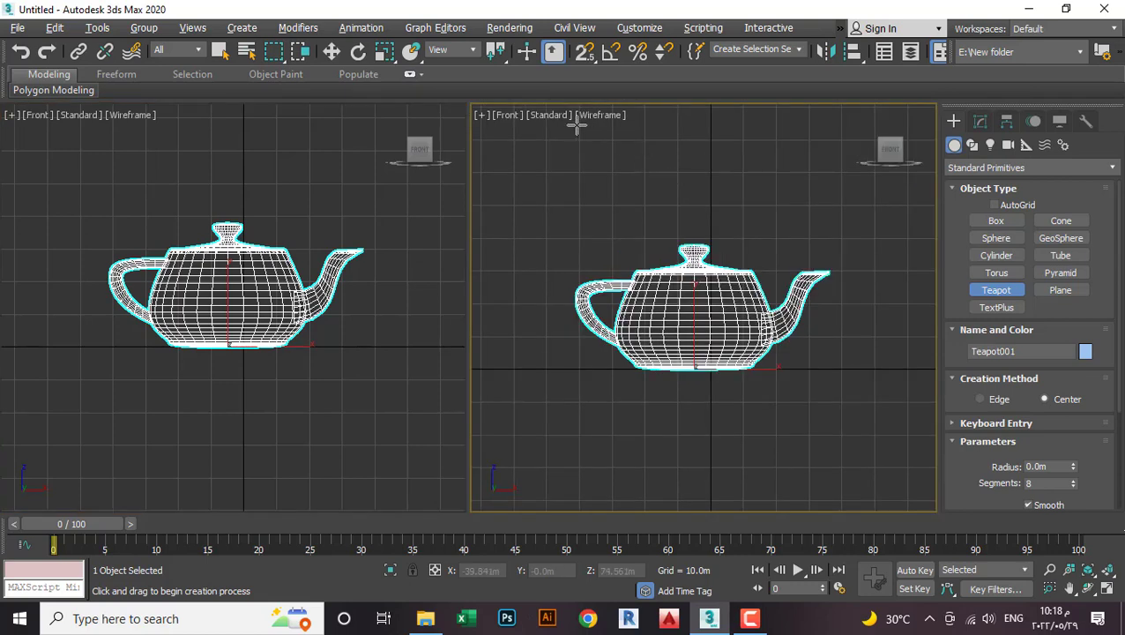
Make the right viewport Orthographic, orbit to an angle from above, and zoom out to fit the teapot.
click(509, 115)
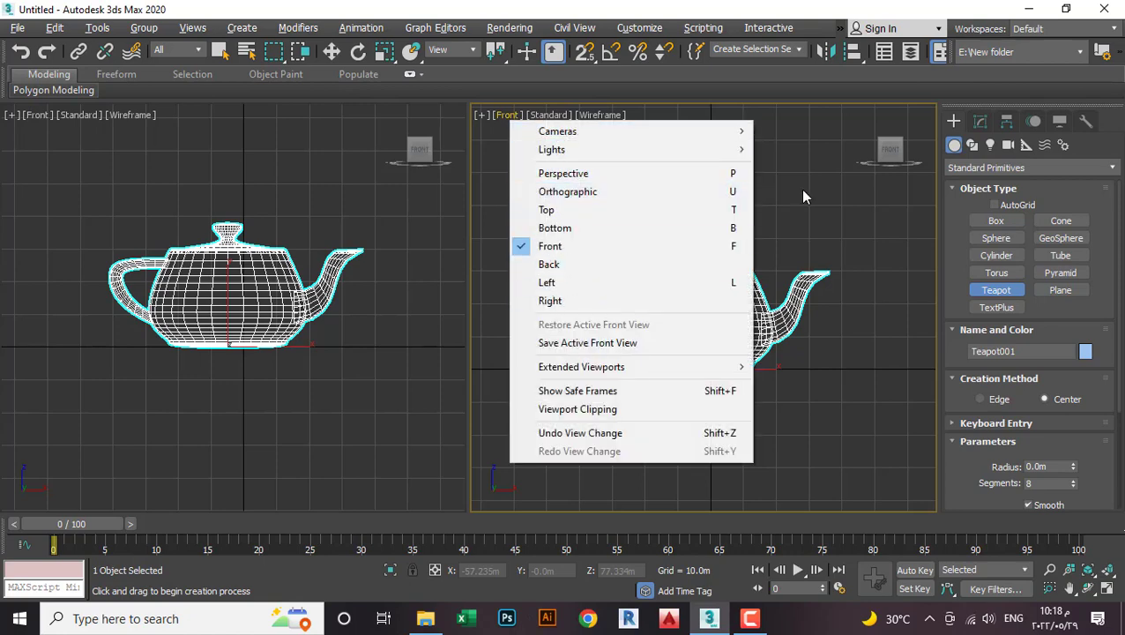
alt+middle_drag(799, 189, 738, 262)
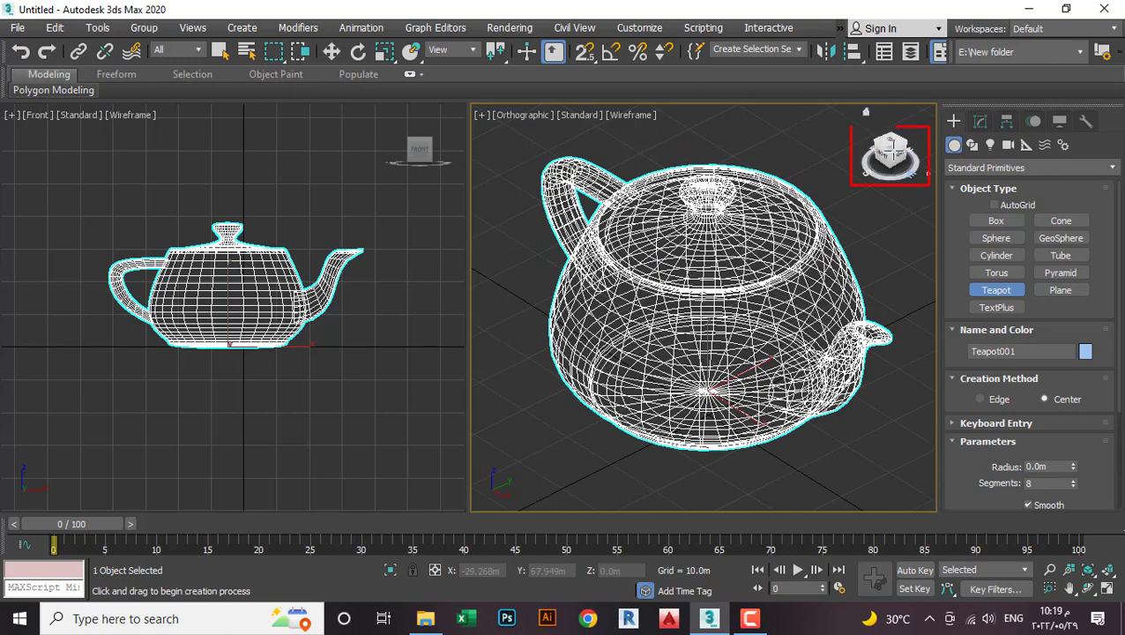
alt+middle_drag(710, 270, 795, 203)
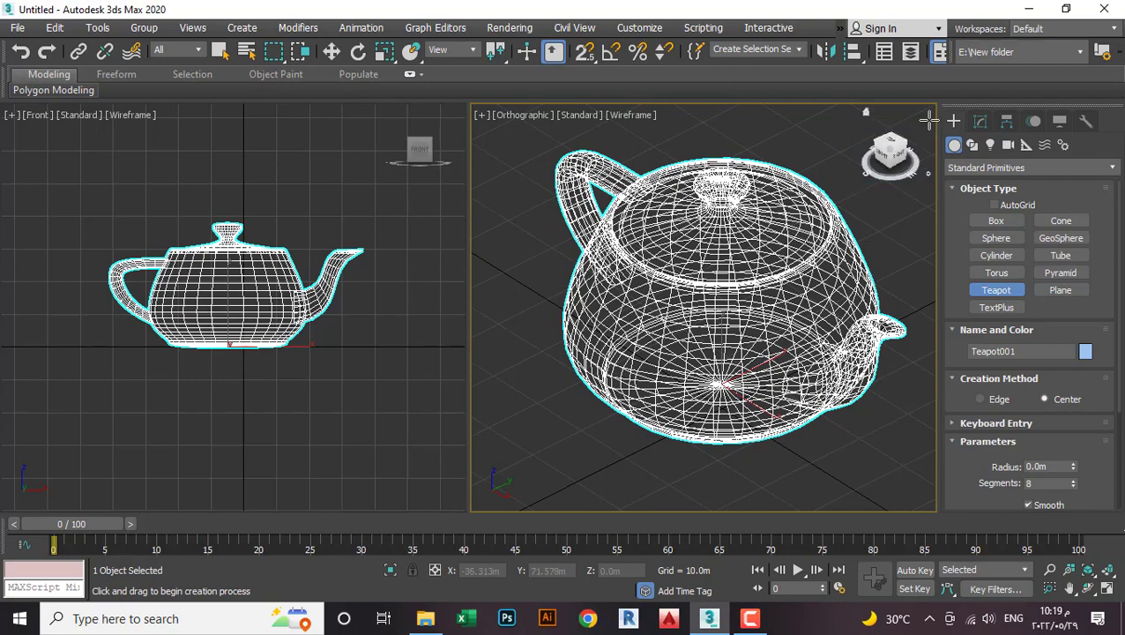
scroll(719, 243, down, 5)
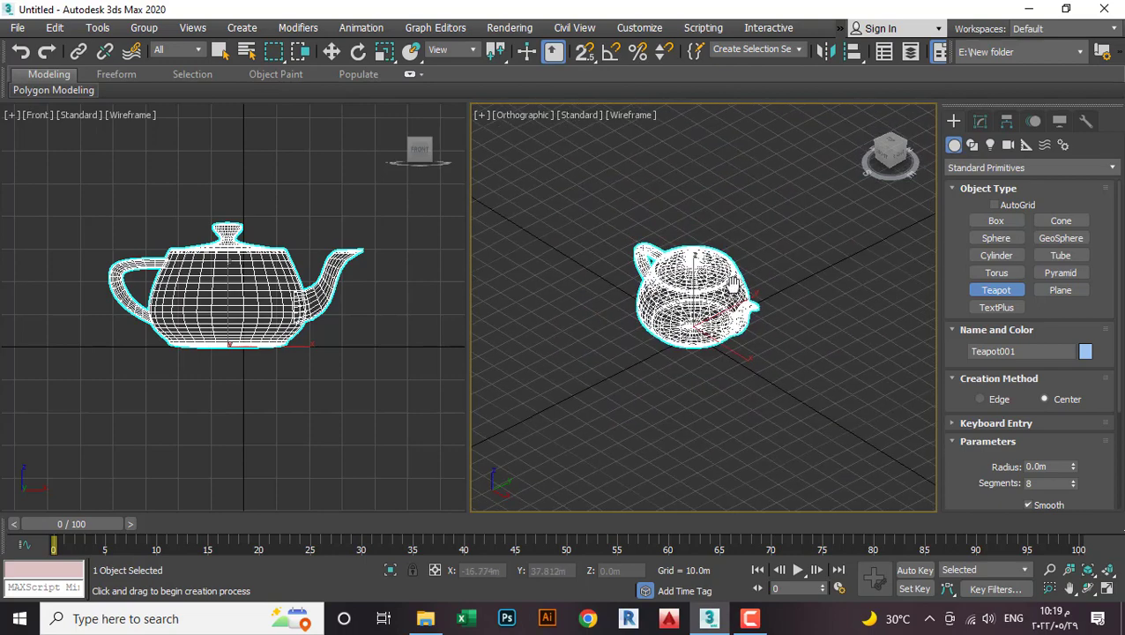
scroll(713, 264, up, 5)
scroll(766, 269, down, 2)
scroll(767, 269, down, 2)
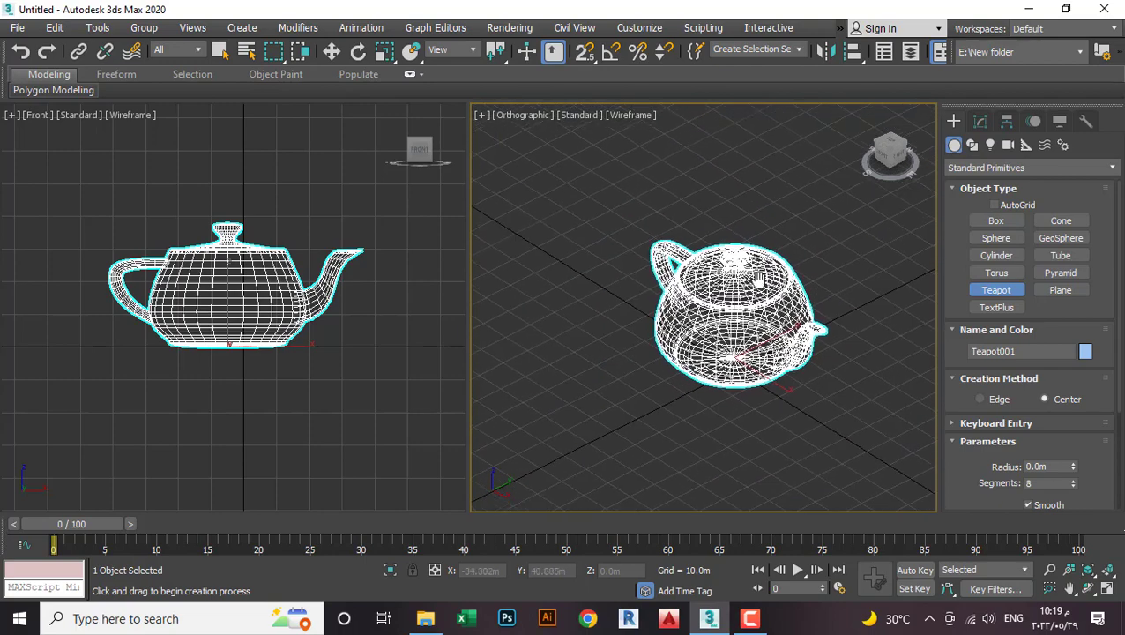
scroll(794, 238, up, 1)
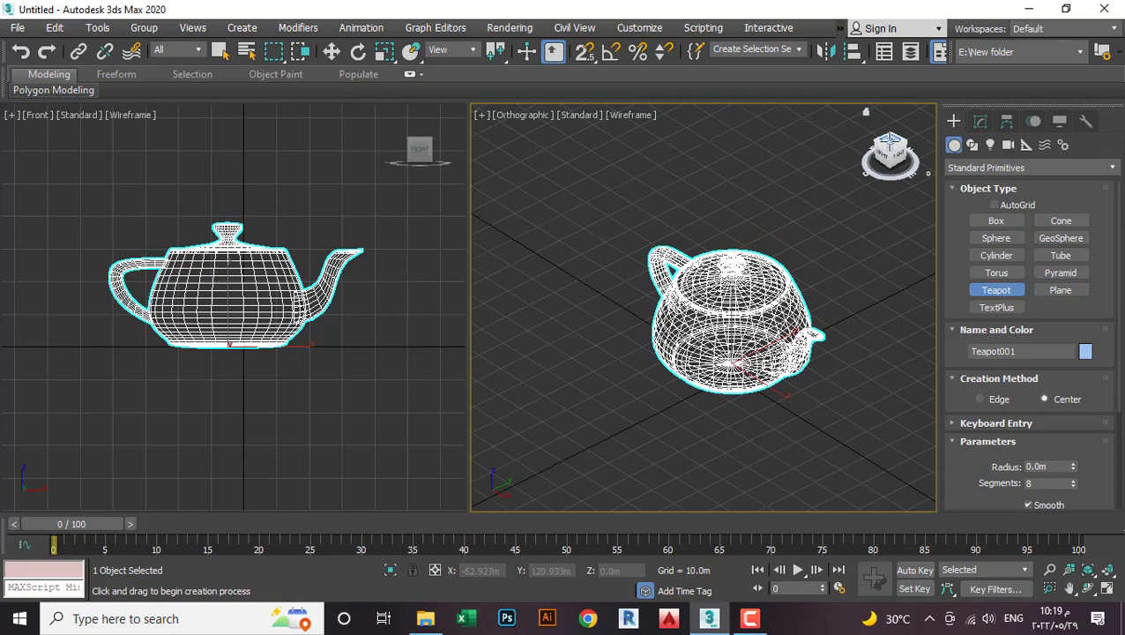
Click ViewCube faces for Top, Front, Left, Back, Bottom, Back, an edge, Right, then a top corner.
click(889, 141)
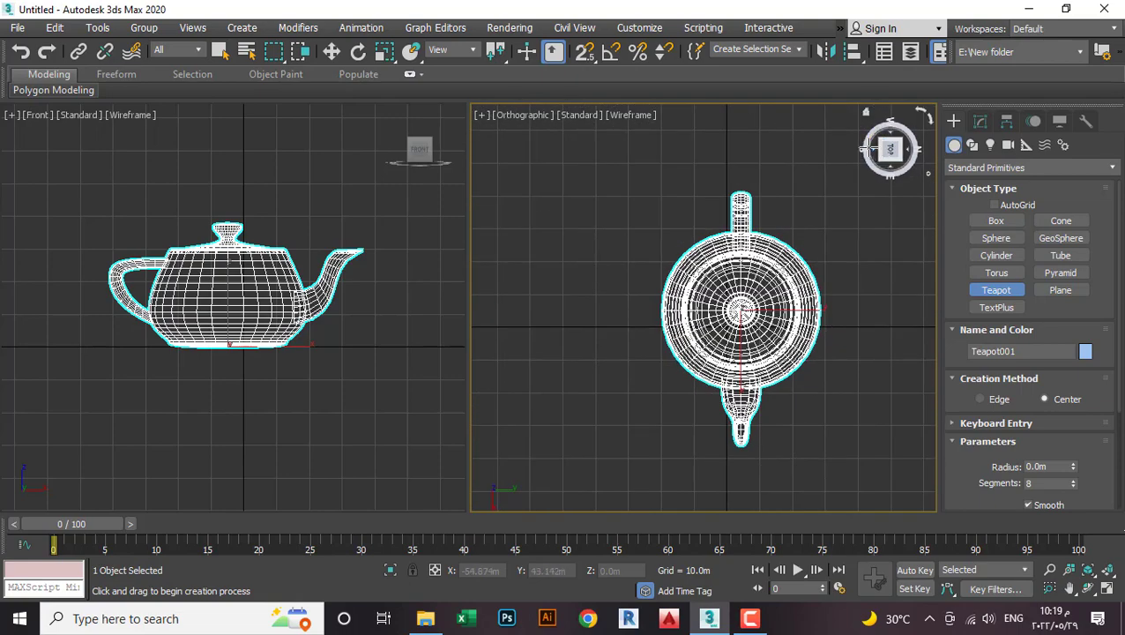
click(888, 159)
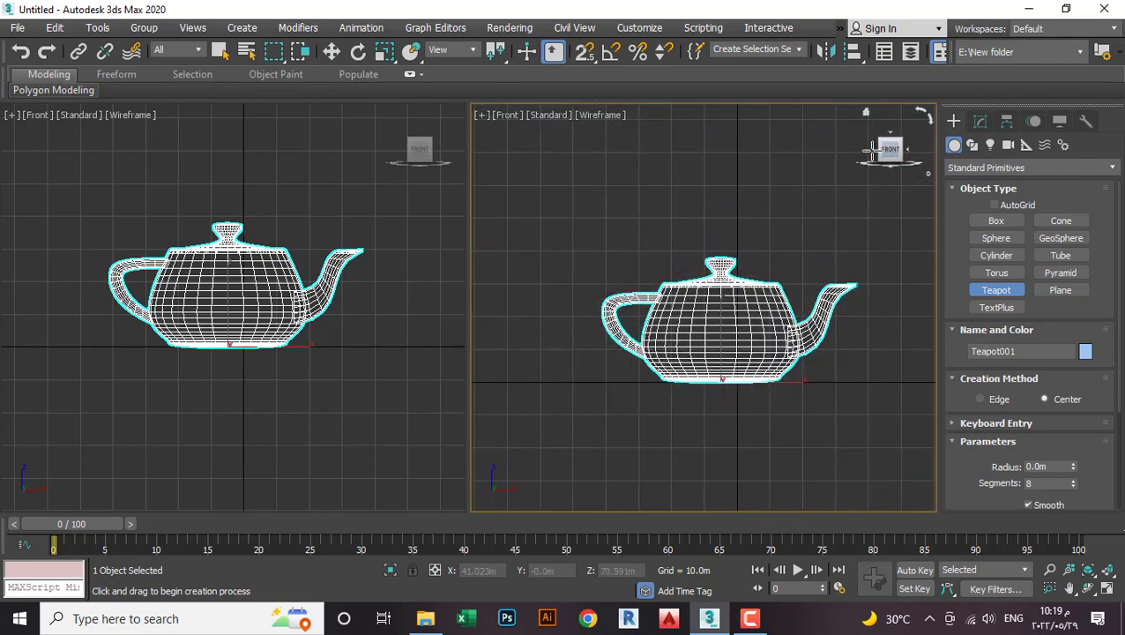
click(872, 152)
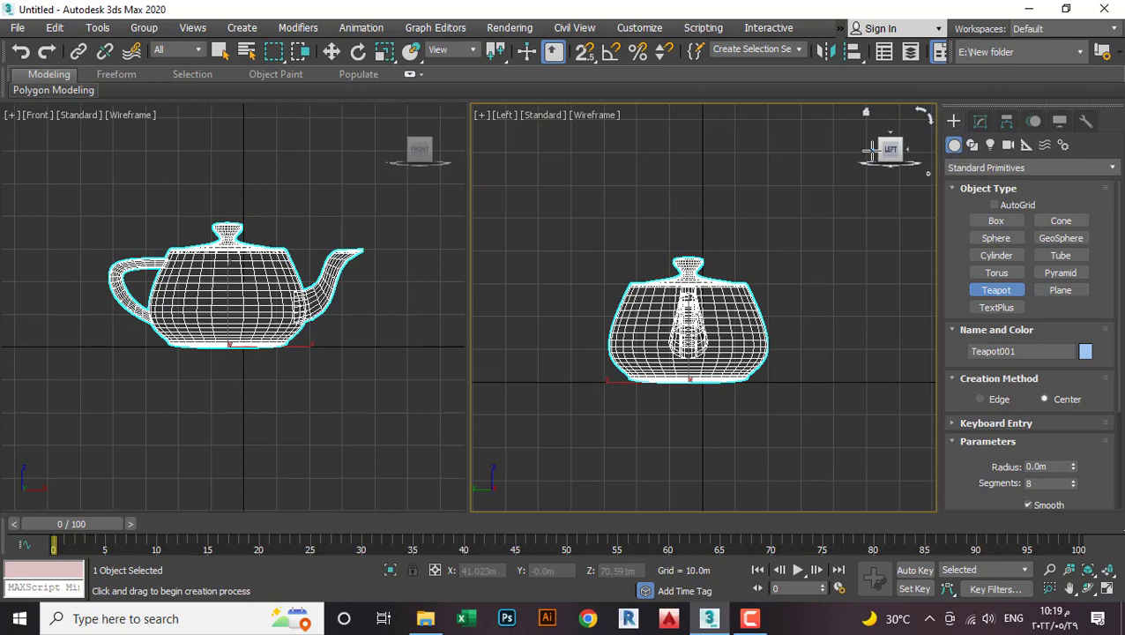
click(871, 157)
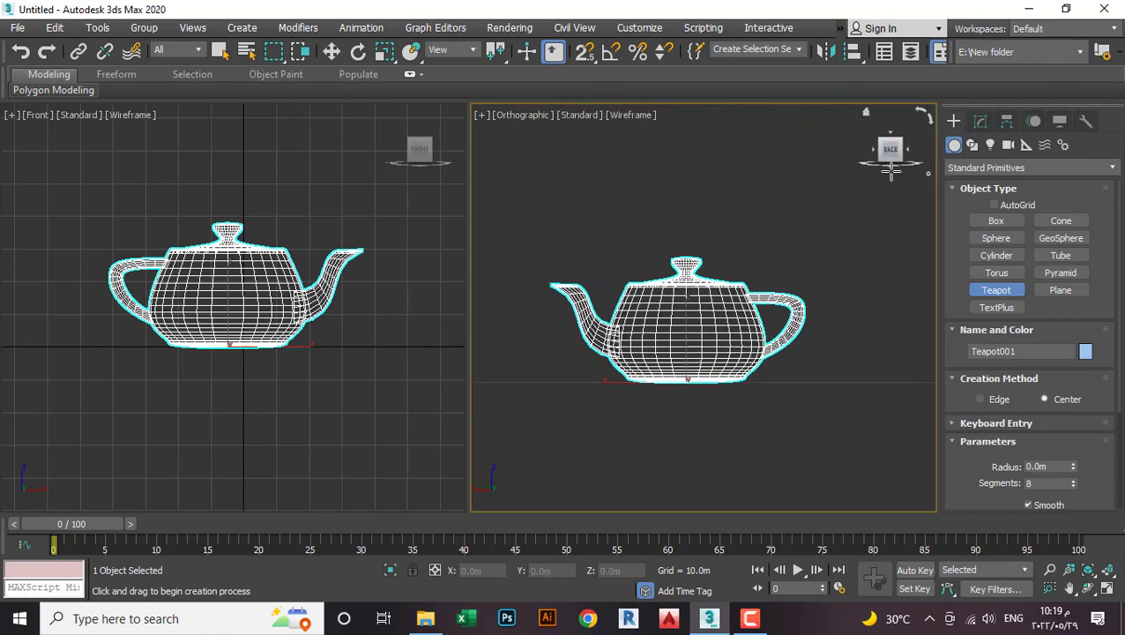
click(890, 166)
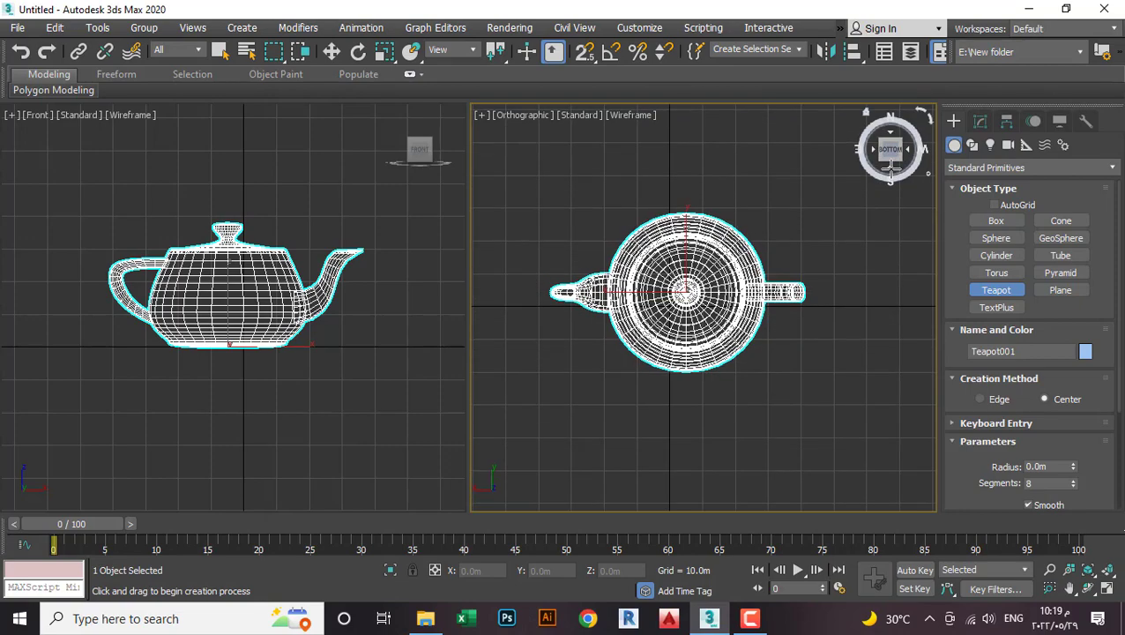
click(888, 132)
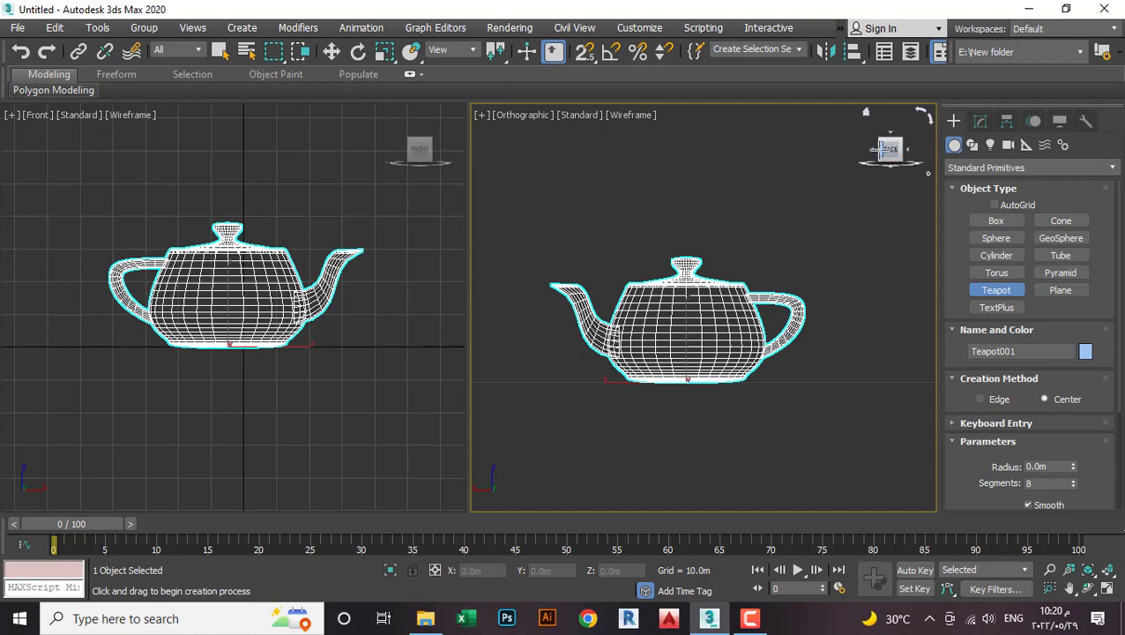
click(879, 150)
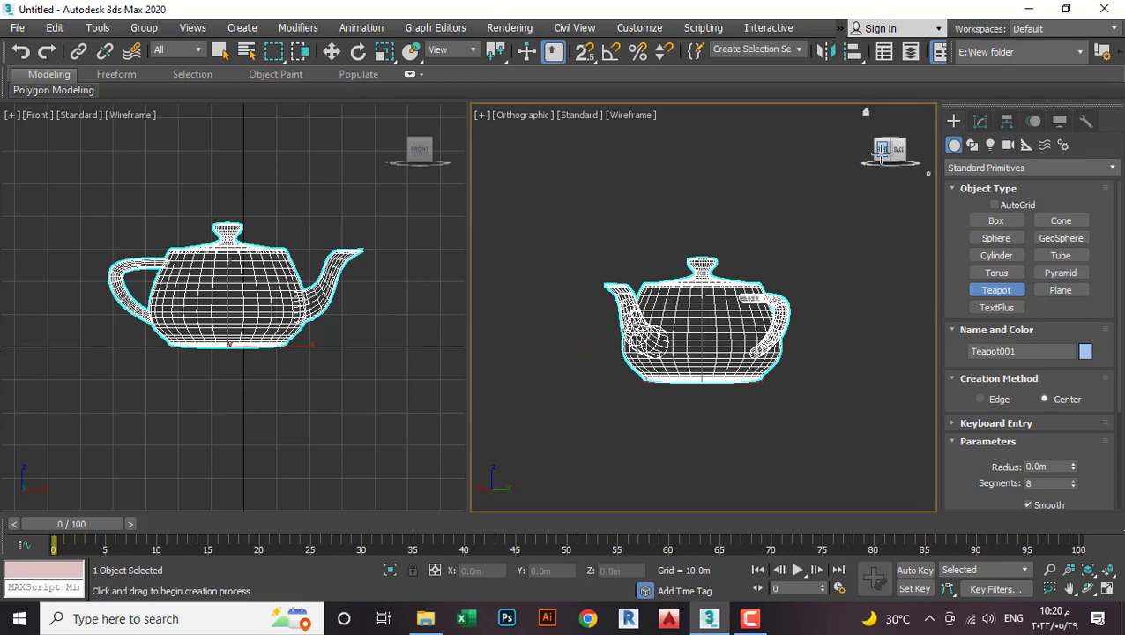
click(879, 151)
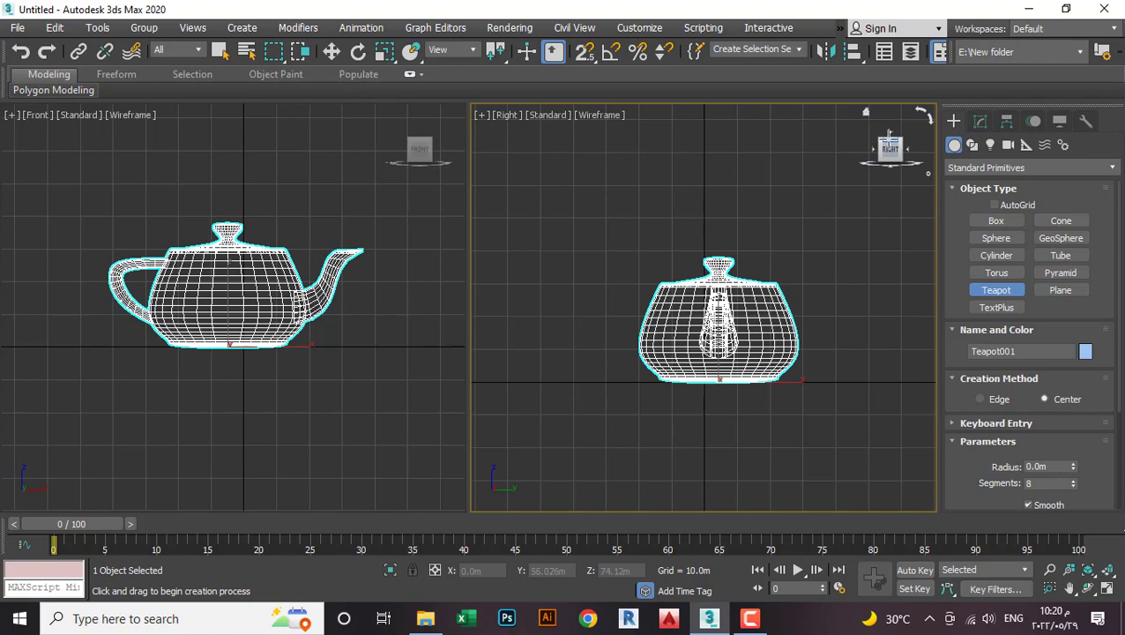
click(887, 133)
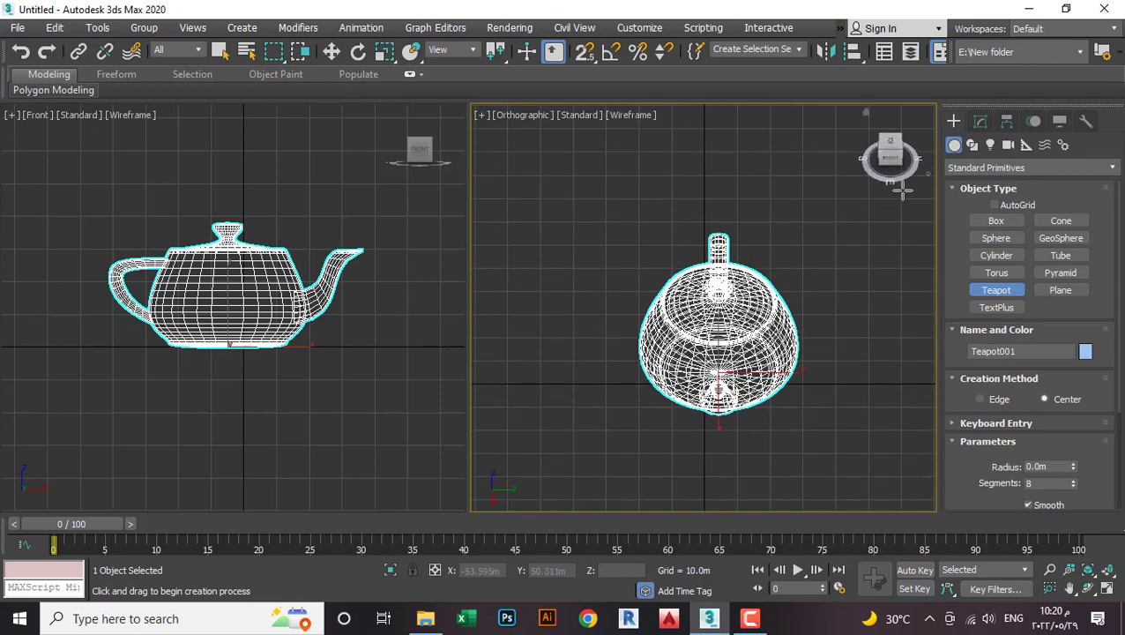
Pan and zoom the right view, then orbit through several ViewCube corner angles.
middle_drag(734, 363, 743, 320)
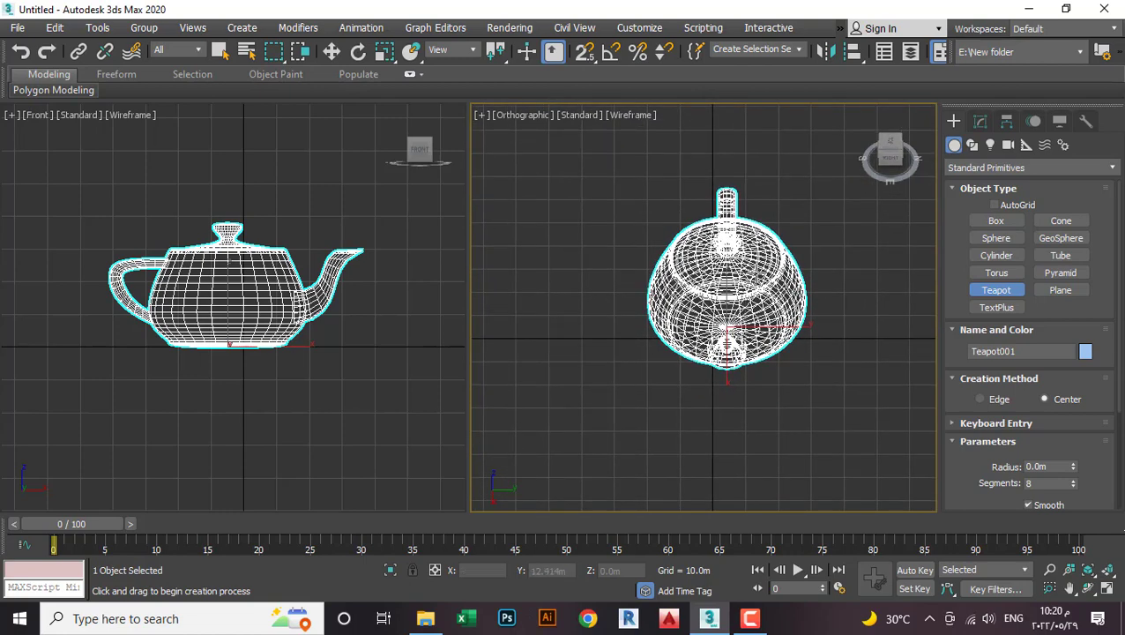
scroll(754, 330, up, 1)
scroll(754, 330, up, 1)
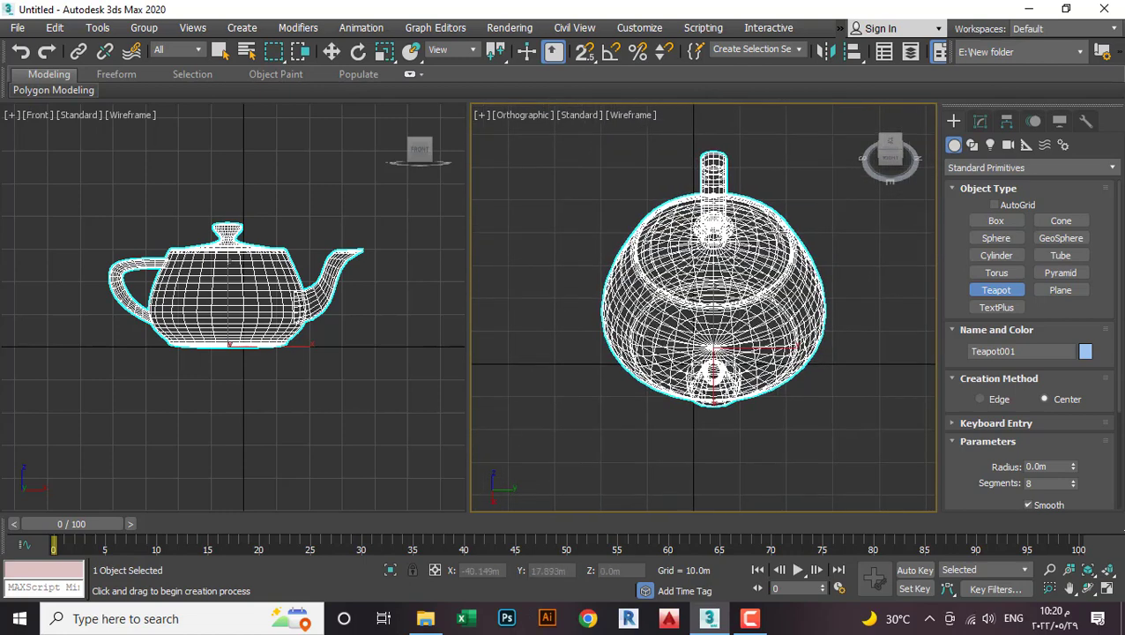
mouse_move(889, 151)
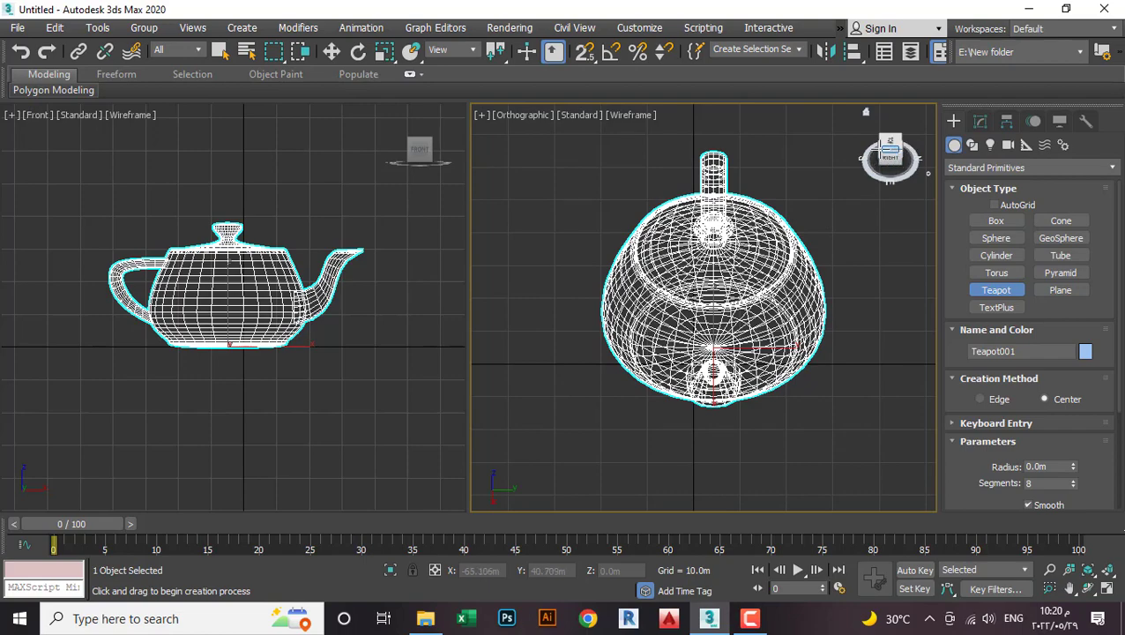
click(883, 149)
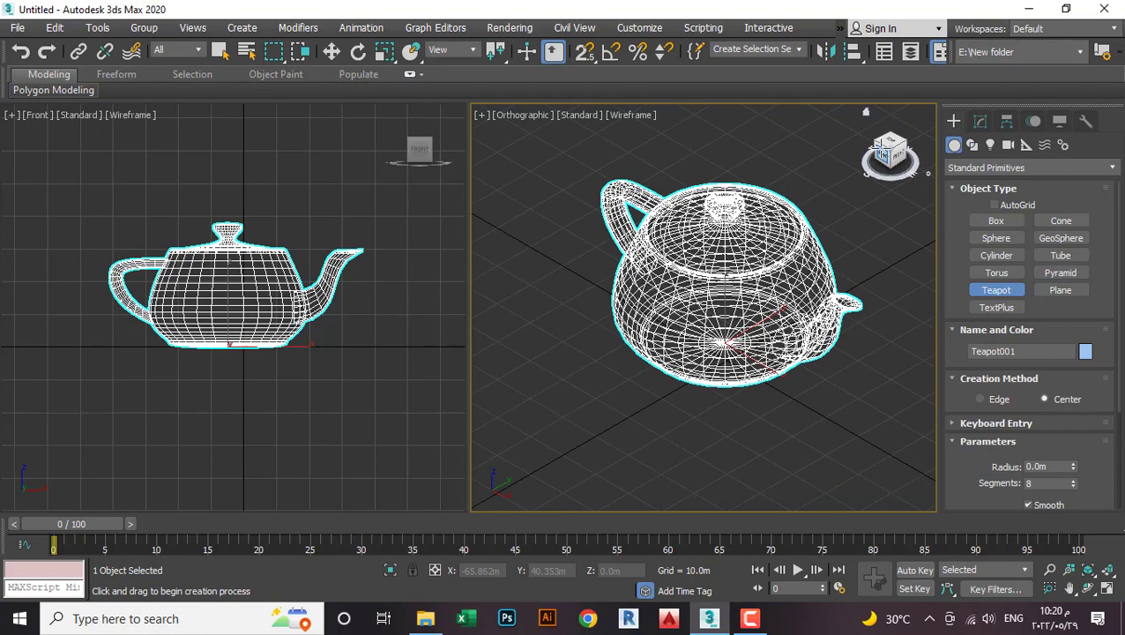
click(906, 140)
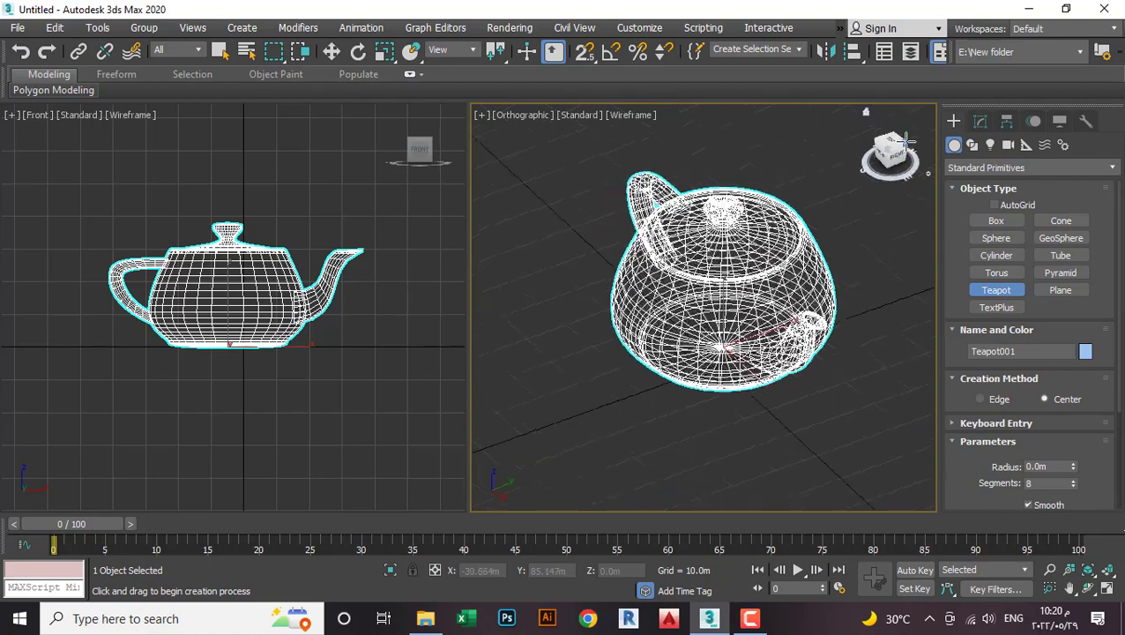
click(906, 139)
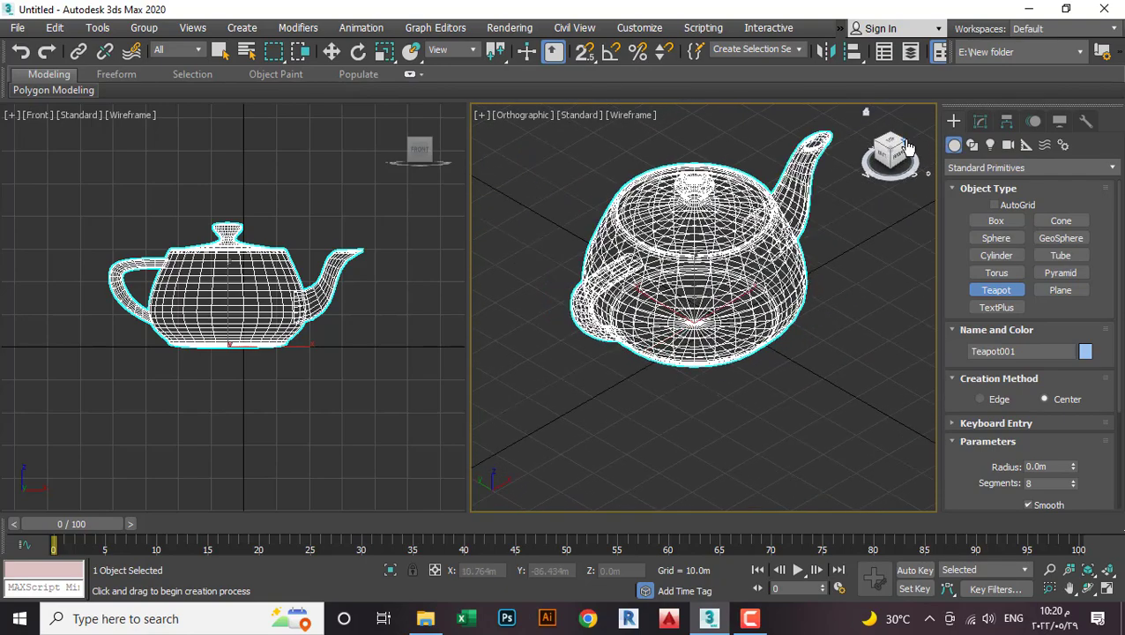
click(908, 146)
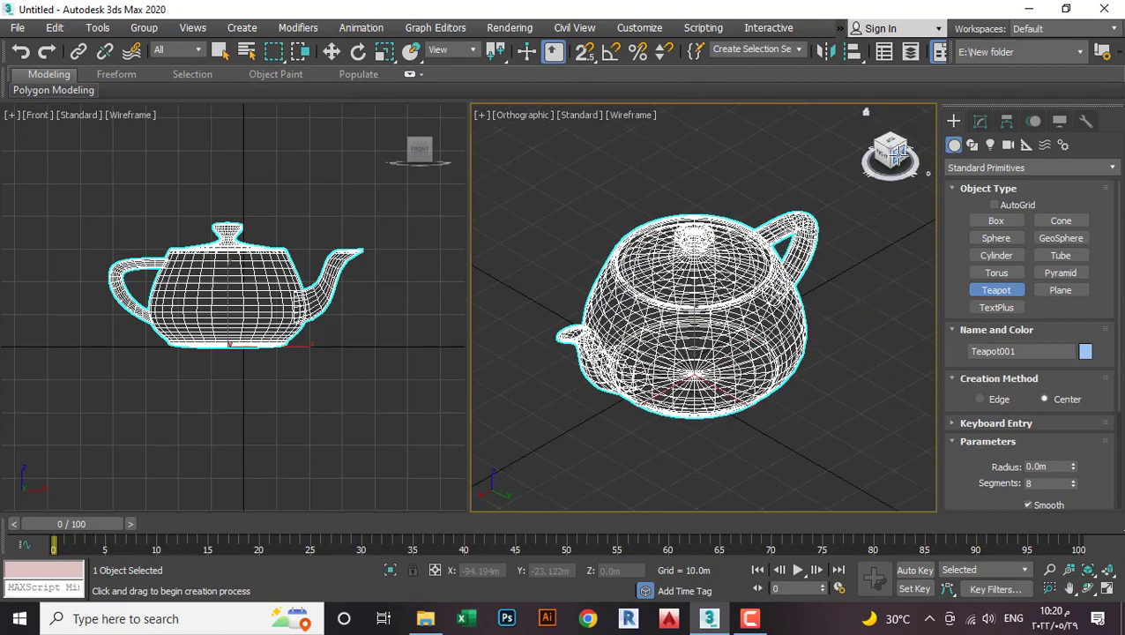
Undo the last view change and orbit so the spout sits upper left, framing the teapot.
key(shift+z)
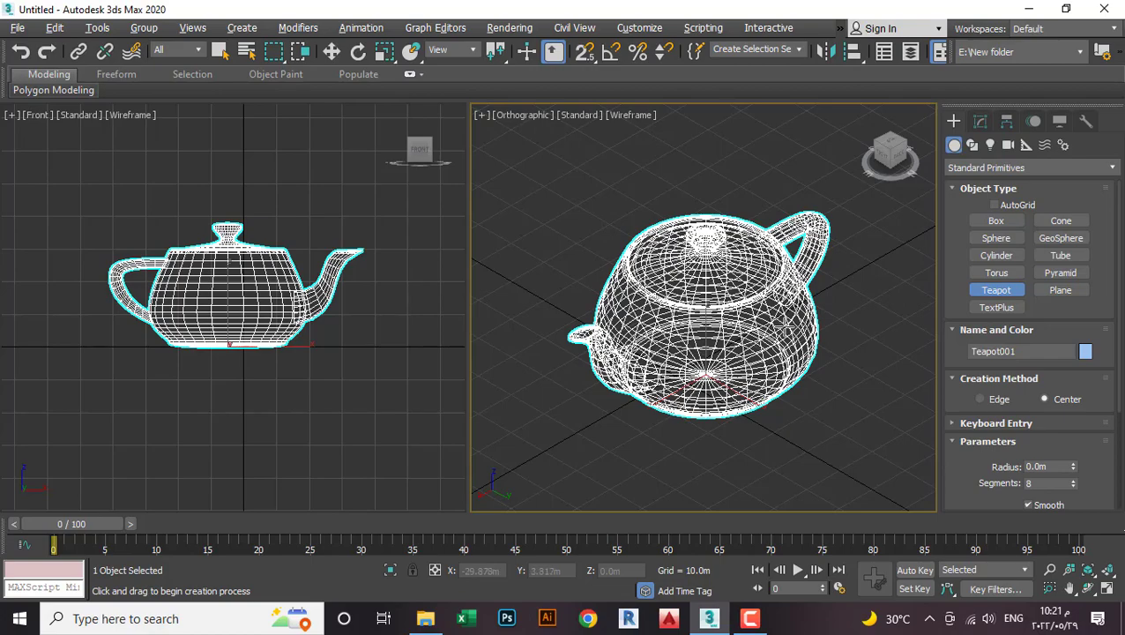
mouse_move(617, 343)
alt+middle_down()
mouse_move(755, 346)
mouse_move(841, 284)
alt+middle_up()
scroll(871, 141, up, 3)
scroll(871, 141, up, 2)
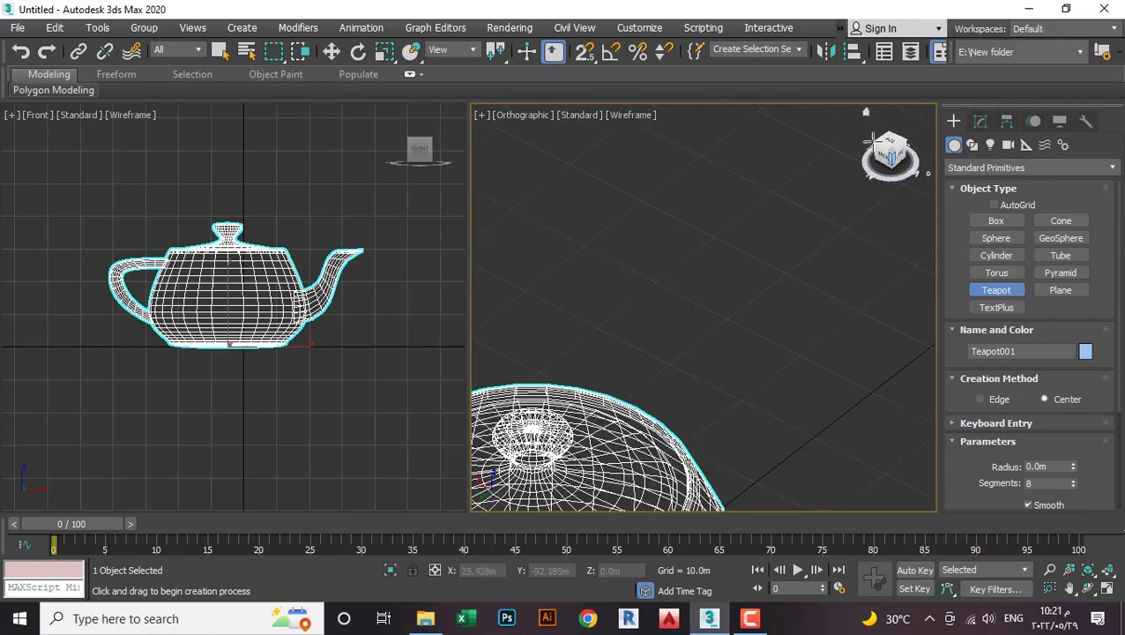
Fit the teapot in view and switch the right viewport from Orthographic to Front.
key(z)
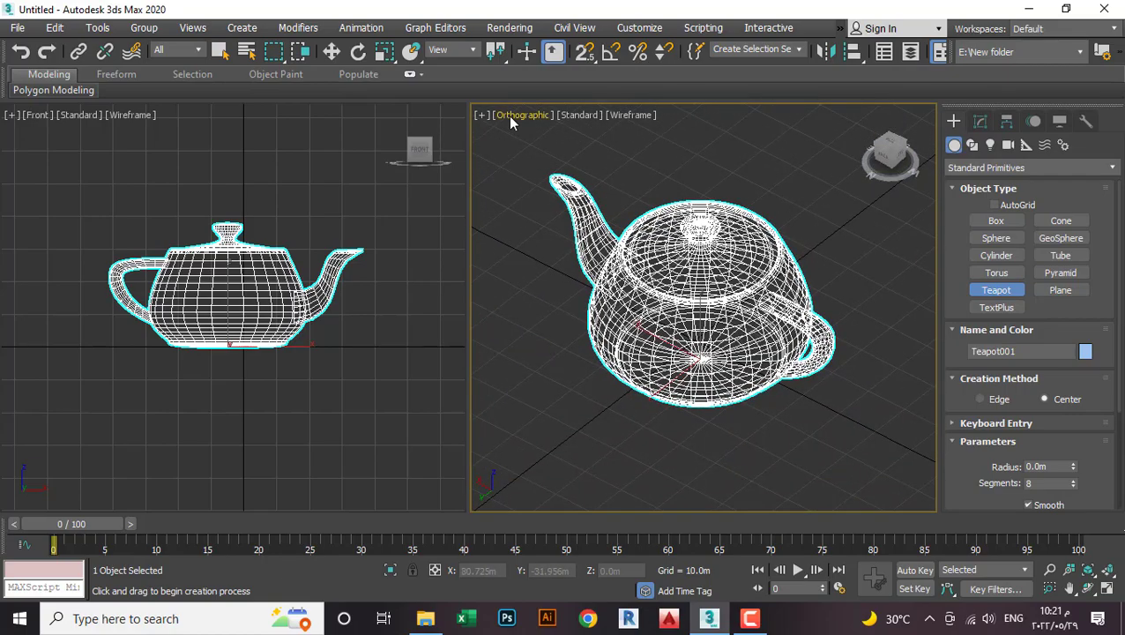
click(510, 119)
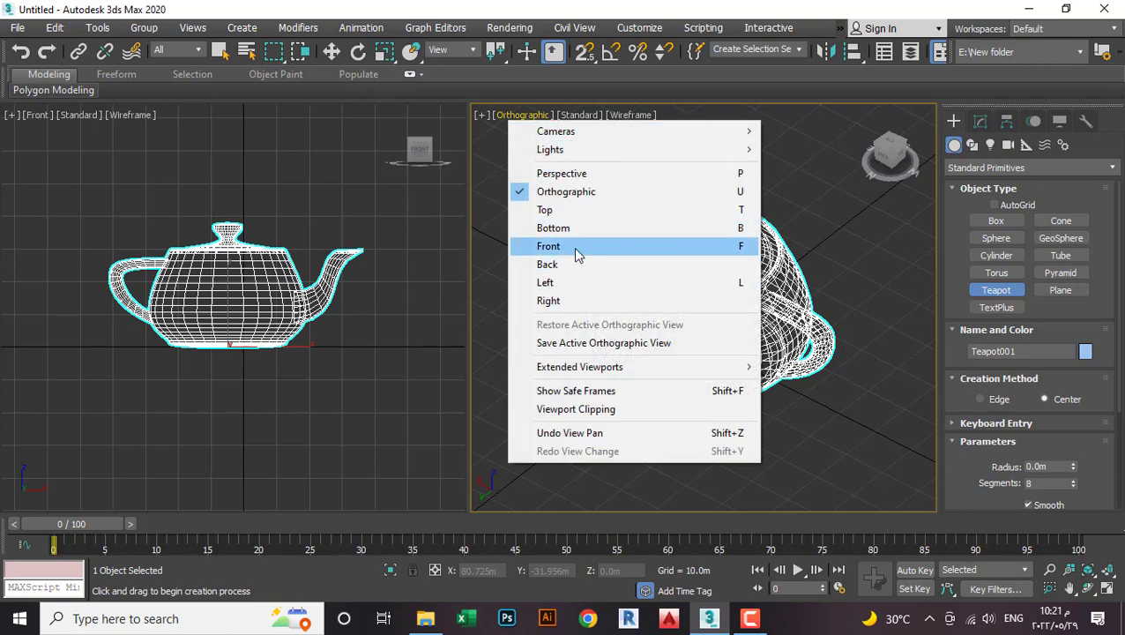
click(667, 246)
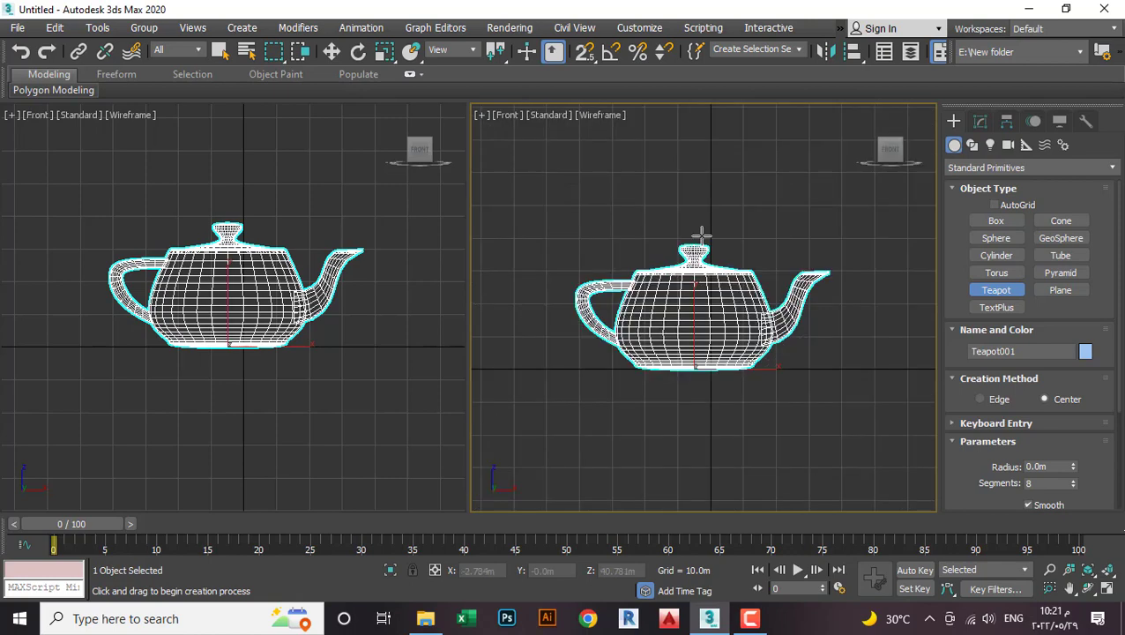